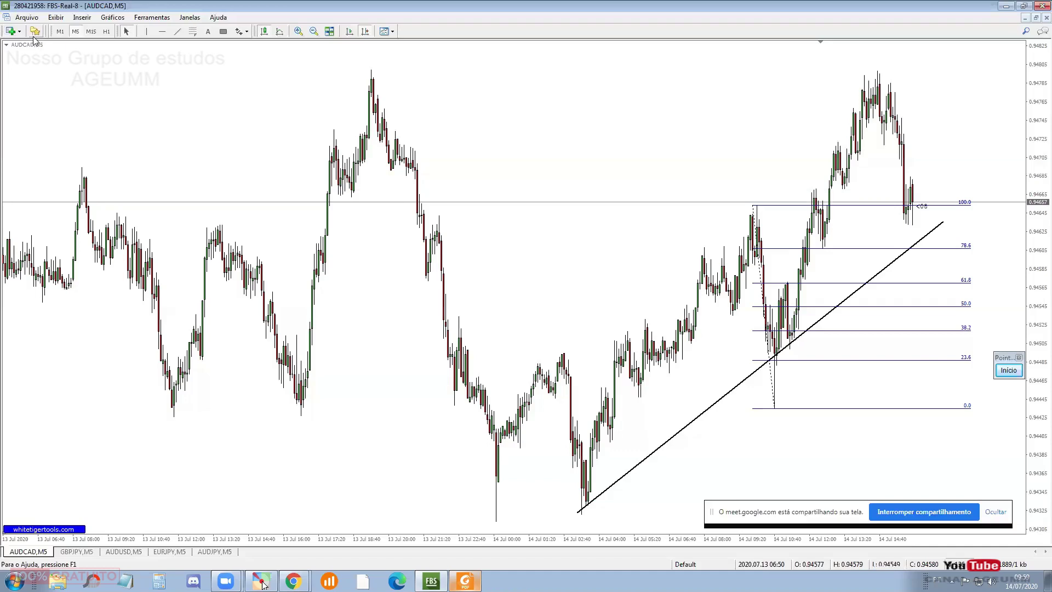
Step: Open the terminal's data folder and go to its MQL4 Experts subfolder, keeping that window minimized
{"action": "left_click", "coordinate": [31, 19]}
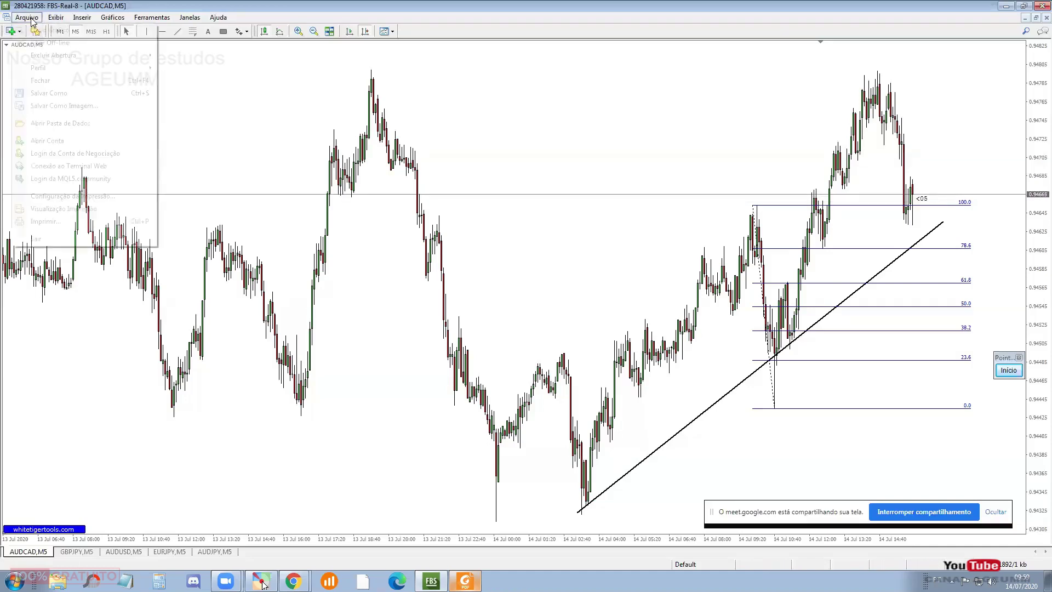
{"action": "left_click", "coordinate": [46, 123]}
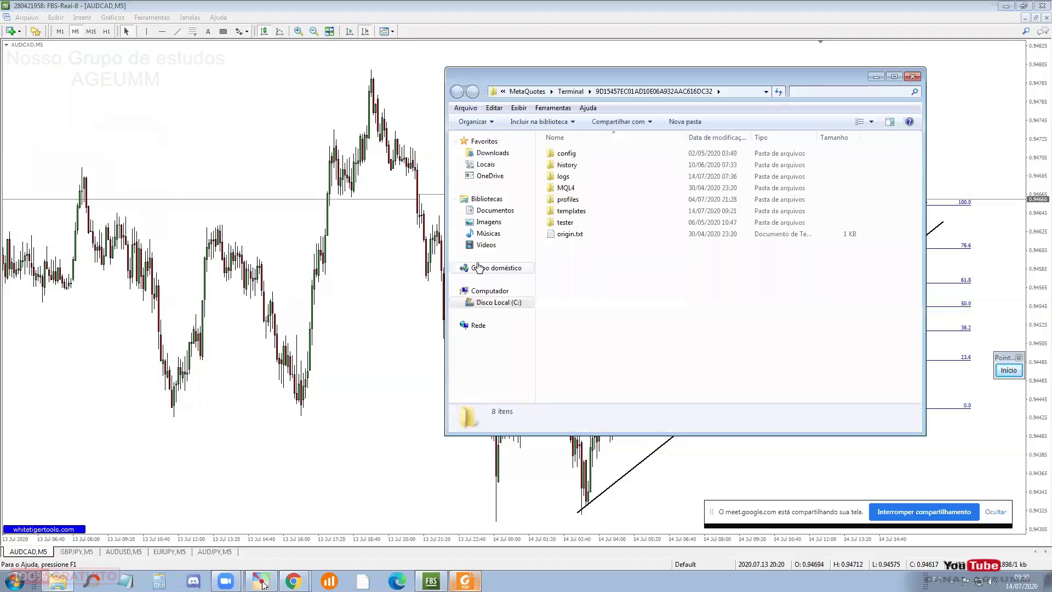
{"action": "double_click", "coordinate": [582, 189]}
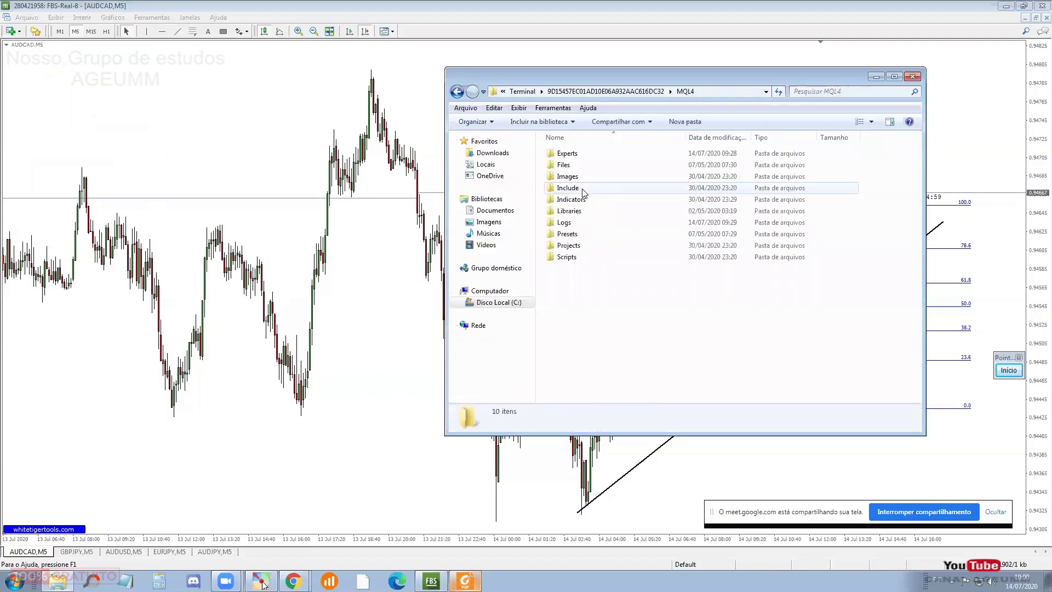
{"action": "double_click", "coordinate": [588, 159]}
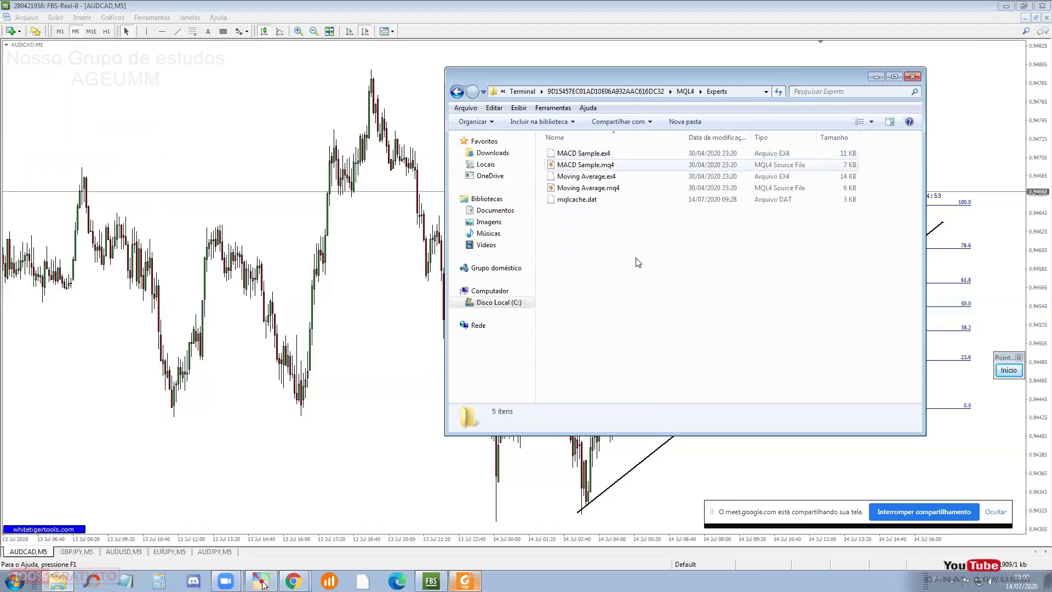
{"action": "left_click", "coordinate": [875, 78]}
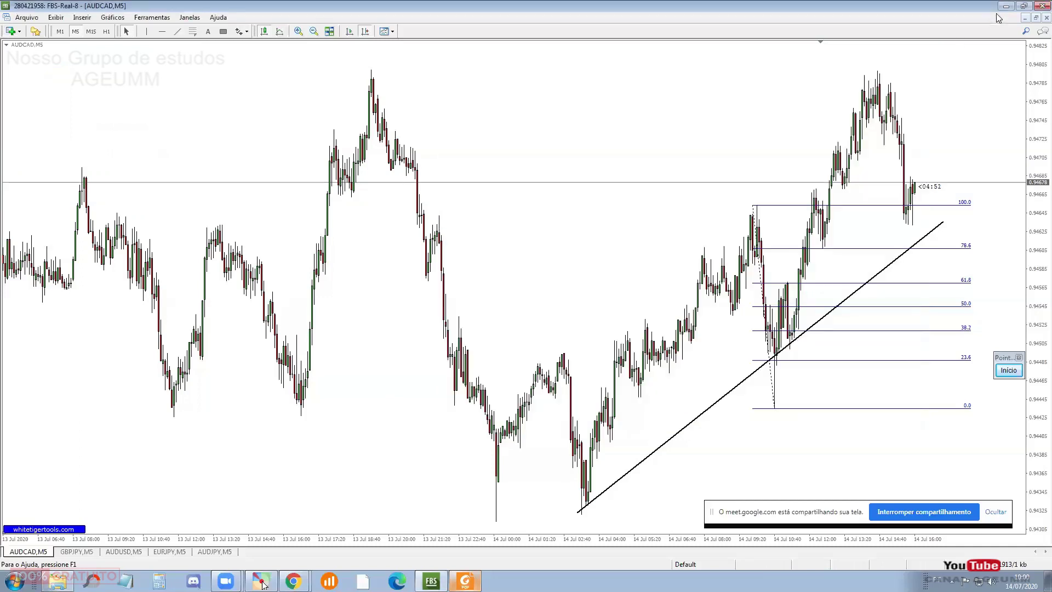
Step: View the contents of the extracted Soft4FX Forex Simulator folder on the desktop and close it
{"action": "key", "text": "super+d"}
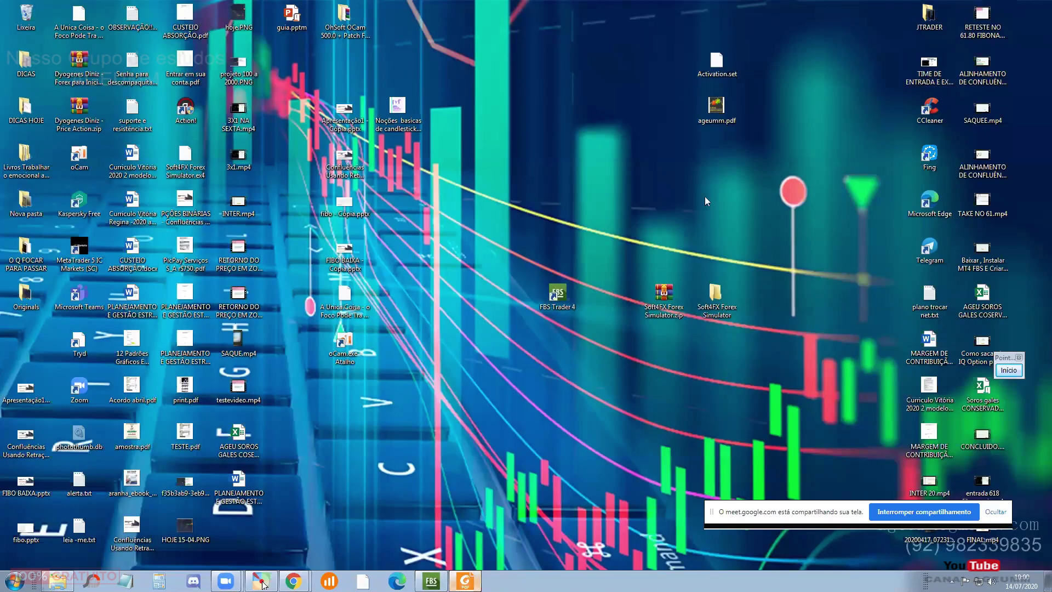
{"action": "double_click", "coordinate": [713, 293]}
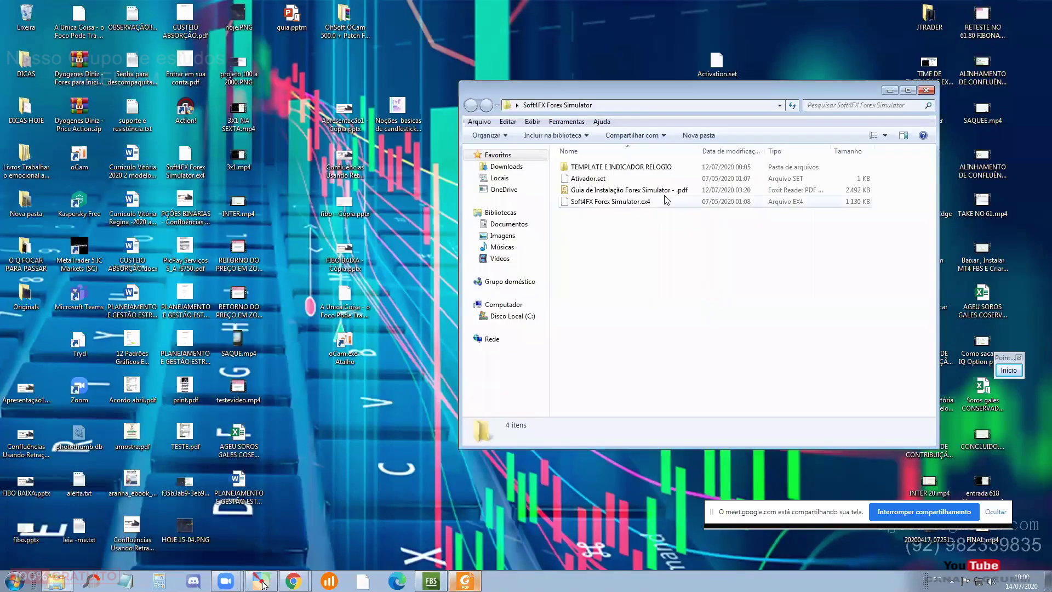
{"action": "left_click", "coordinate": [926, 90]}
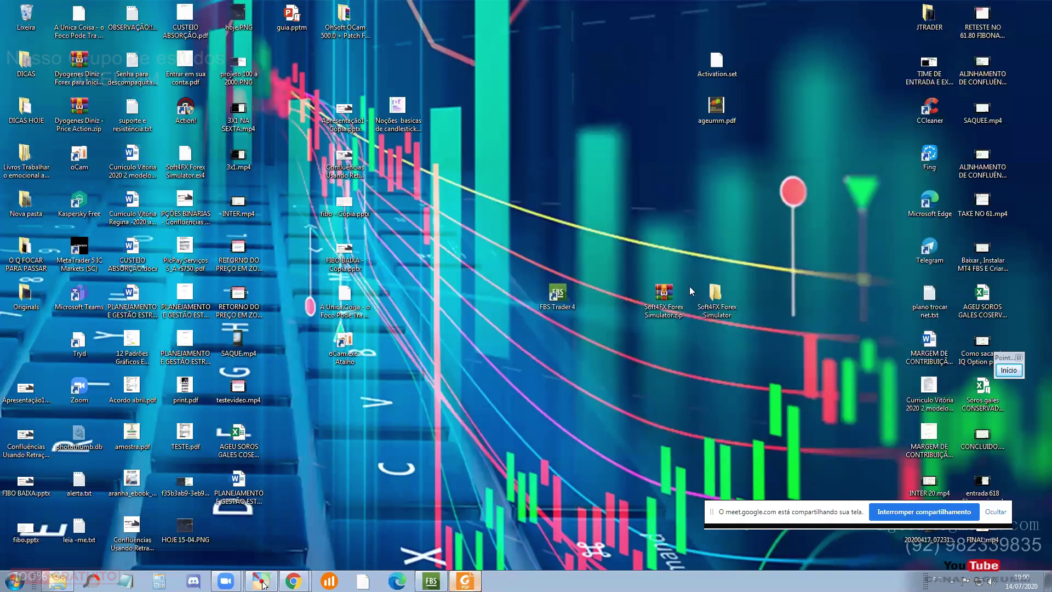
Step: Open Soft4FX Forex Simulator.zip from the desktop and select Soft4FX Forex Simulator.ex4 inside its inner folder
{"action": "double_click", "coordinate": [664, 299]}
{"action": "double_click", "coordinate": [217, 348]}
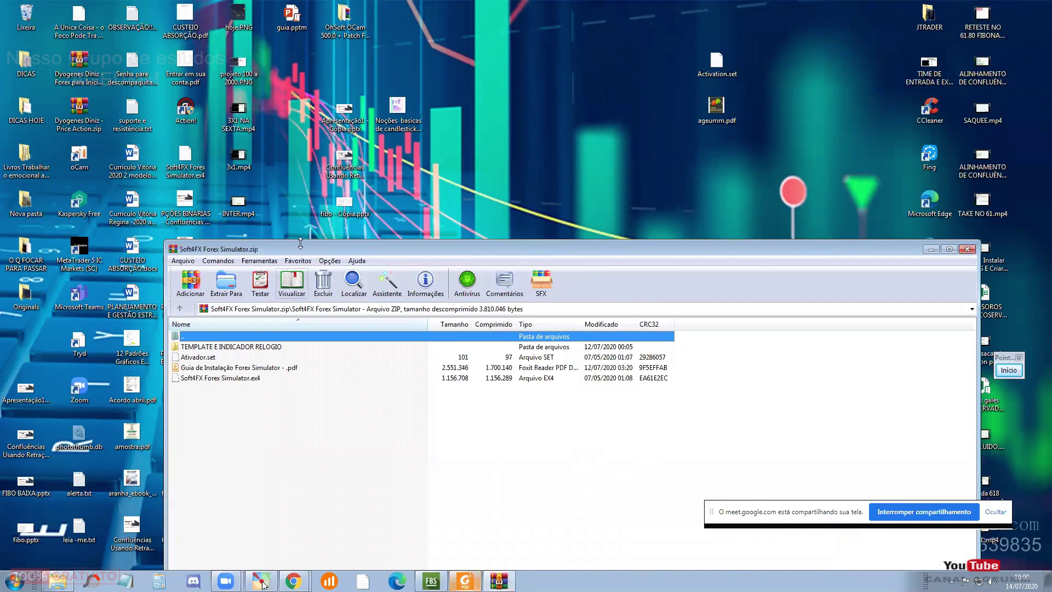
{"action": "left_click_drag", "start_coordinate": [300, 243], "coordinate": [300, 153]}
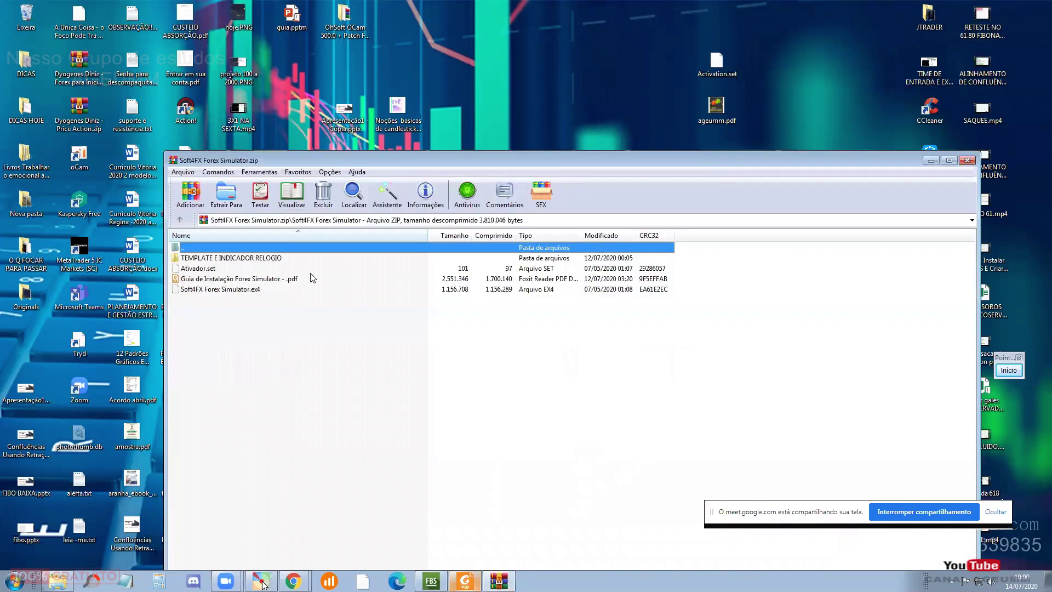
{"action": "left_click", "coordinate": [218, 289]}
{"action": "left_click_drag", "start_coordinate": [422, 157], "coordinate": [775, 114]}
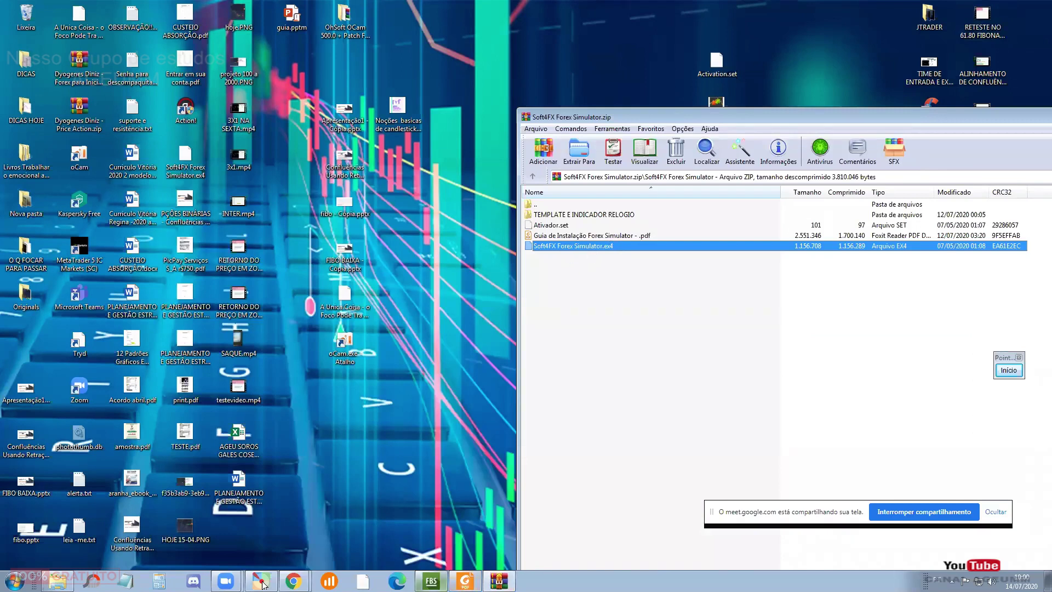
Step: Close the earlier Experts folder window and reopen MQL4 Experts from the FBS terminal's data folder, beside the archive
{"action": "left_click", "coordinate": [261, 581]}
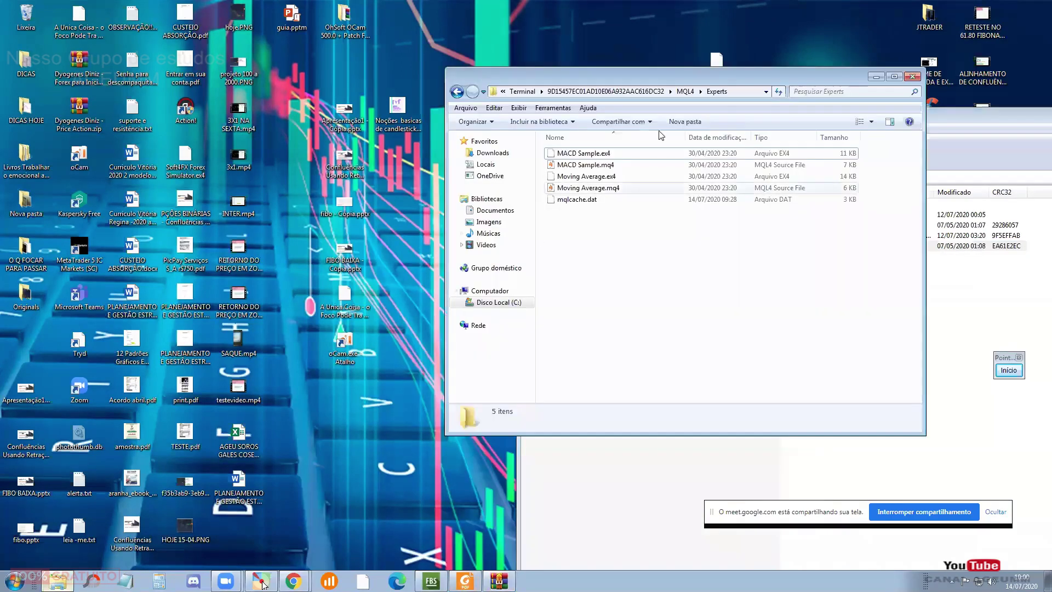
{"action": "left_click", "coordinate": [911, 77]}
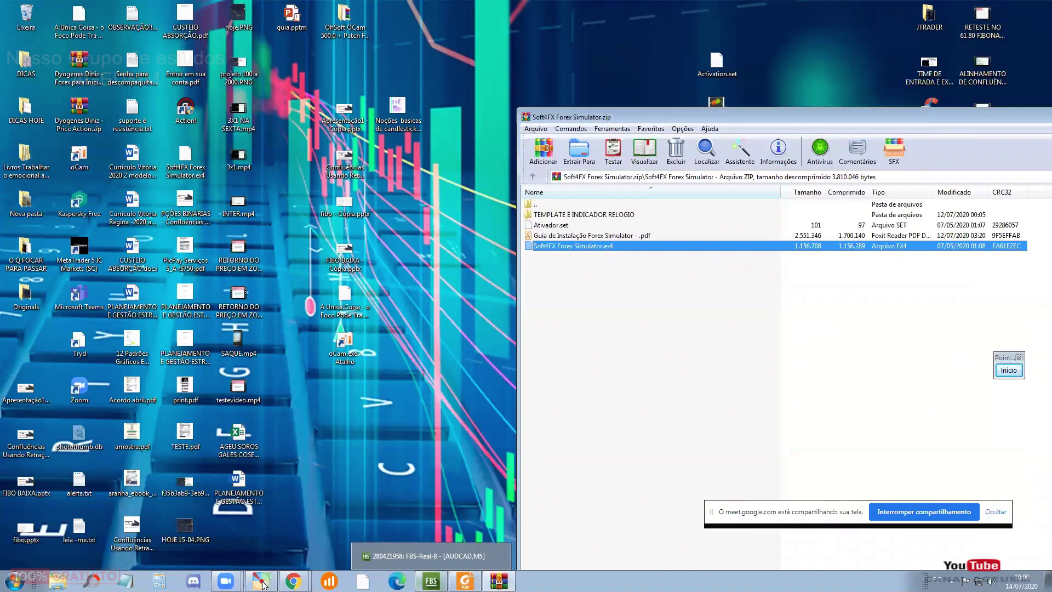
{"action": "left_click", "coordinate": [431, 581]}
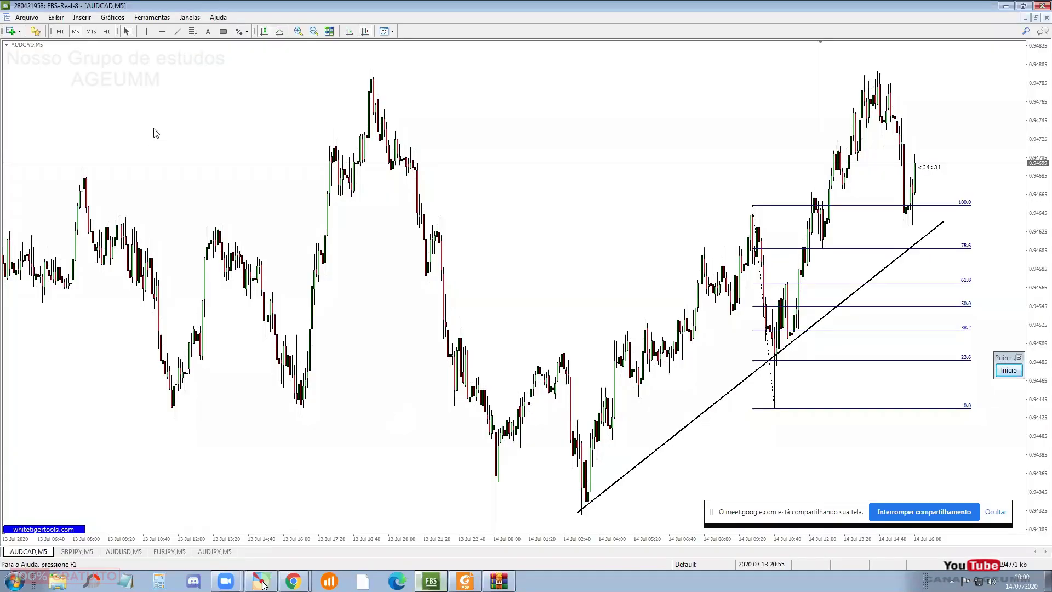
{"action": "left_click", "coordinate": [28, 18]}
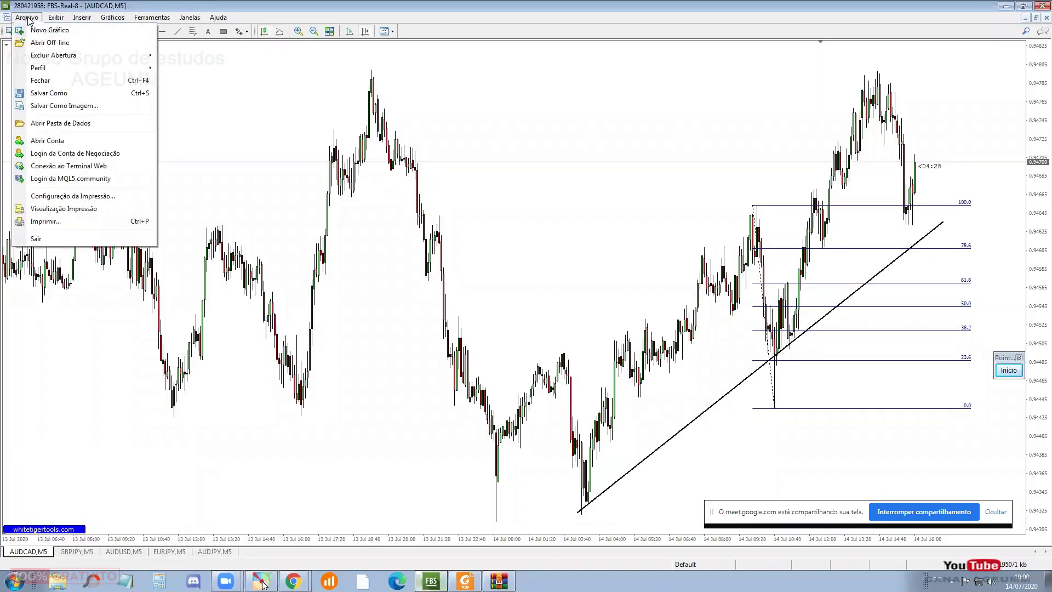
{"action": "left_click", "coordinate": [48, 124]}
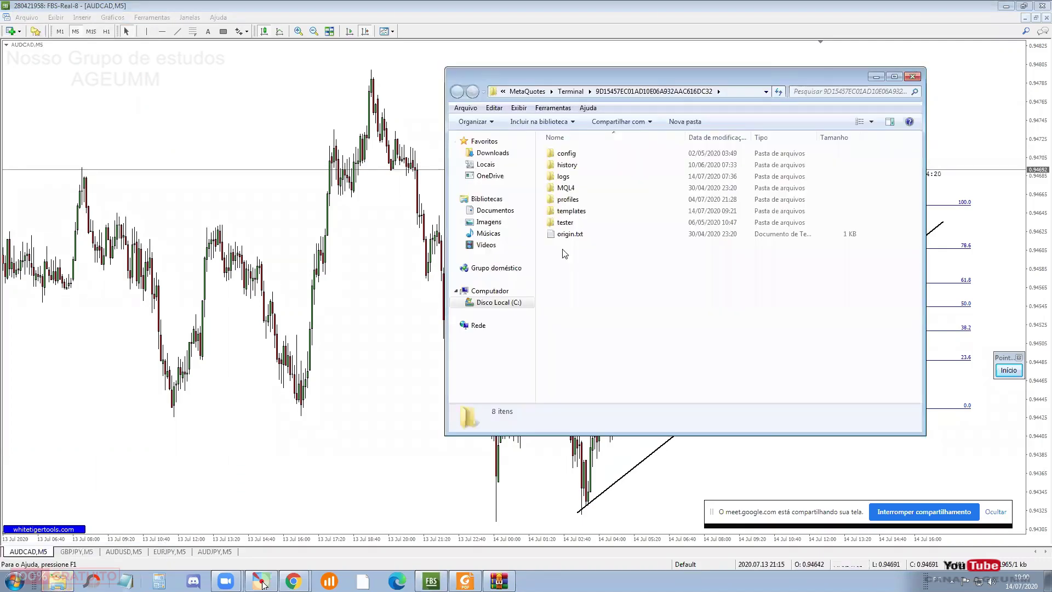
{"action": "left_click_drag", "start_coordinate": [614, 83], "coordinate": [239, 92]}
{"action": "double_click", "coordinate": [192, 198]}
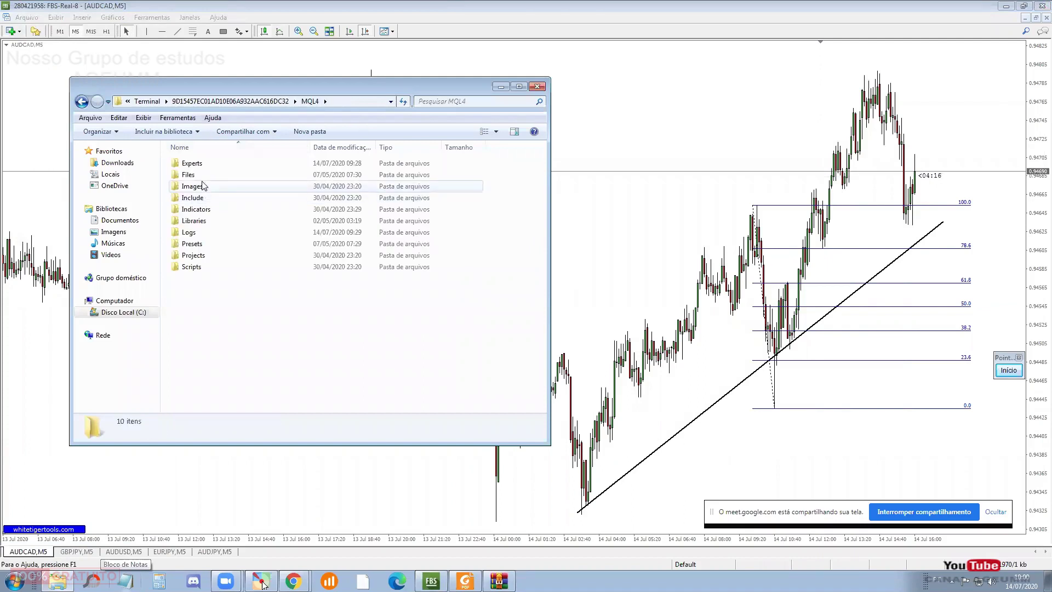
{"action": "left_click", "coordinate": [203, 165]}
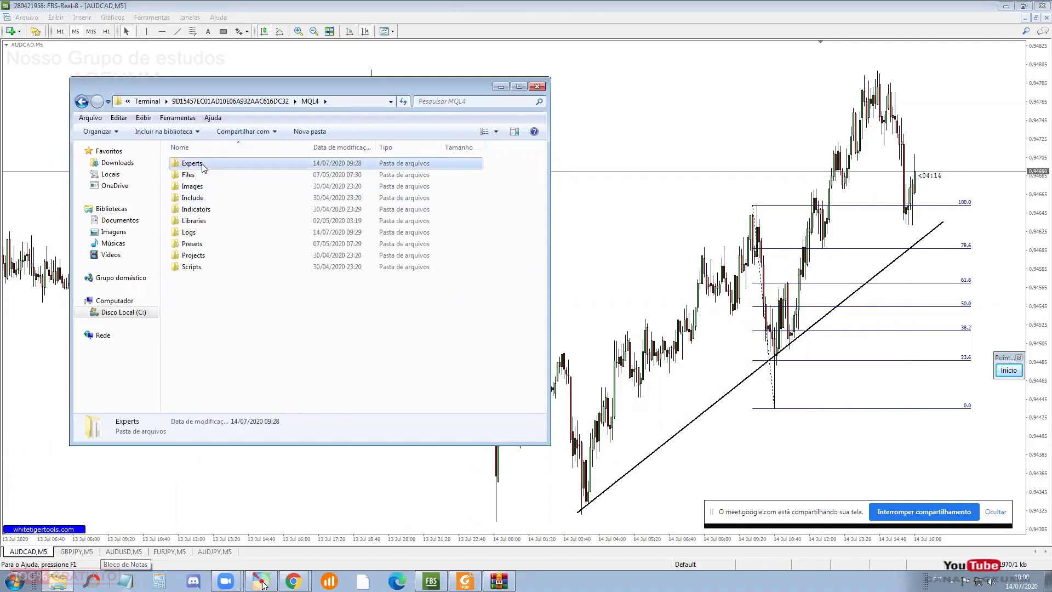
{"action": "double_click", "coordinate": [192, 163]}
Step: Copy Soft4FX Forex Simulator.ex4 from the archive into the Experts folder and close both windows
{"action": "key", "text": "alt+Tab"}
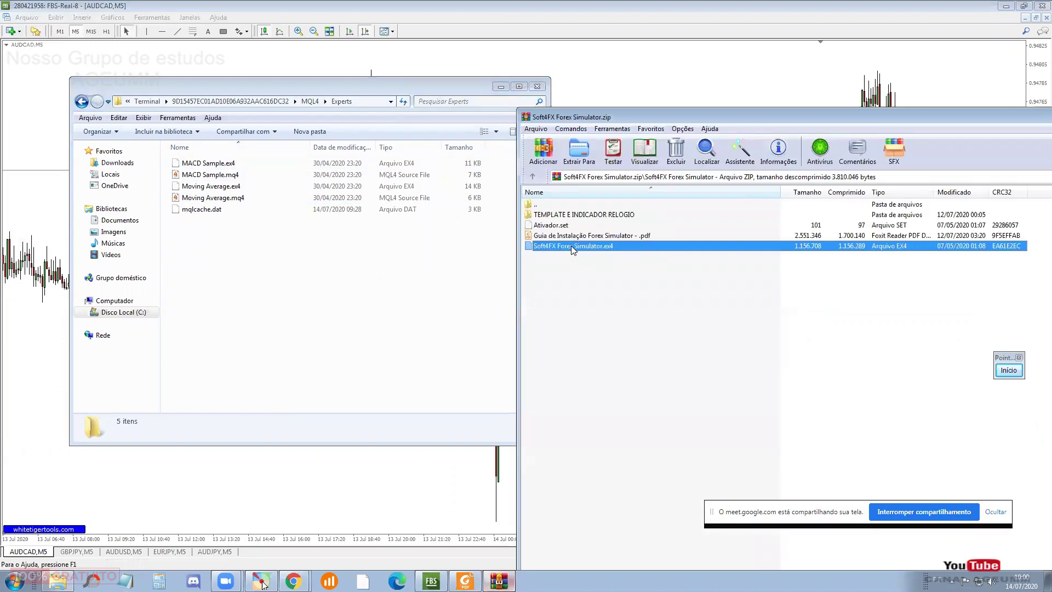
{"action": "left_click_drag", "start_coordinate": [571, 245], "coordinate": [247, 300]}
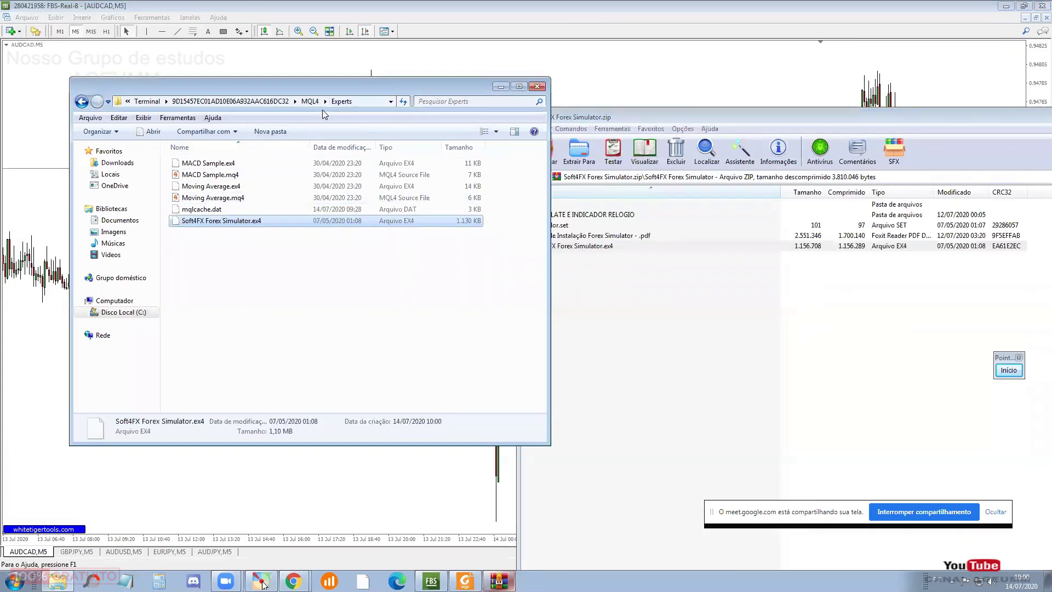
{"action": "left_click", "coordinate": [539, 91]}
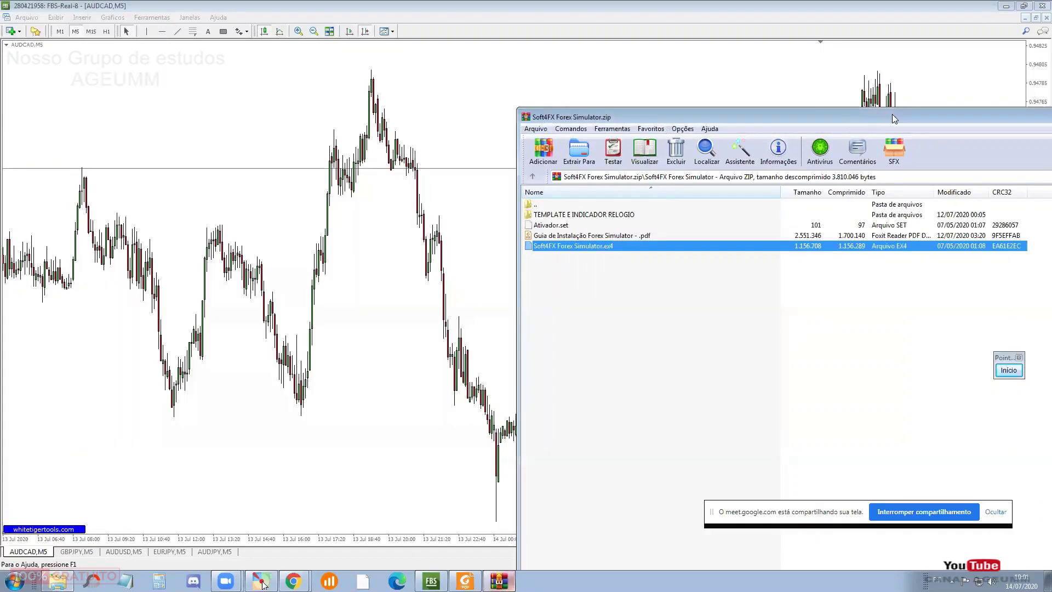
{"action": "left_click_drag", "start_coordinate": [876, 117], "coordinate": [402, 203]}
{"action": "left_click", "coordinate": [845, 203]}
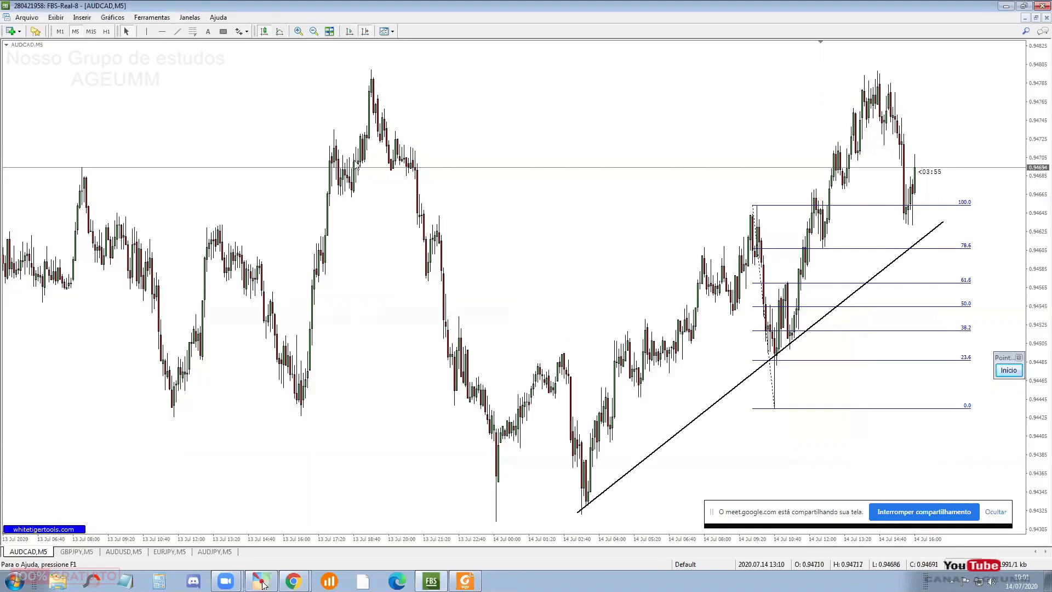
Step: Point out the automated trading and external DLL permissions in the Expert Advisors options with arrows, and confirm the options
{"action": "left_click", "coordinate": [152, 18]}
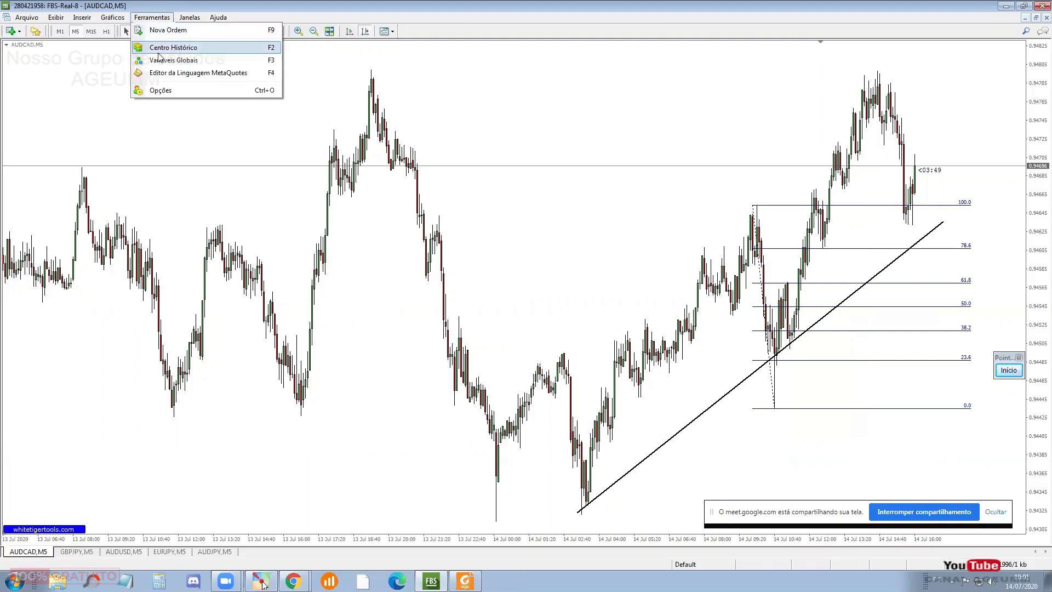
{"action": "left_click", "coordinate": [162, 90]}
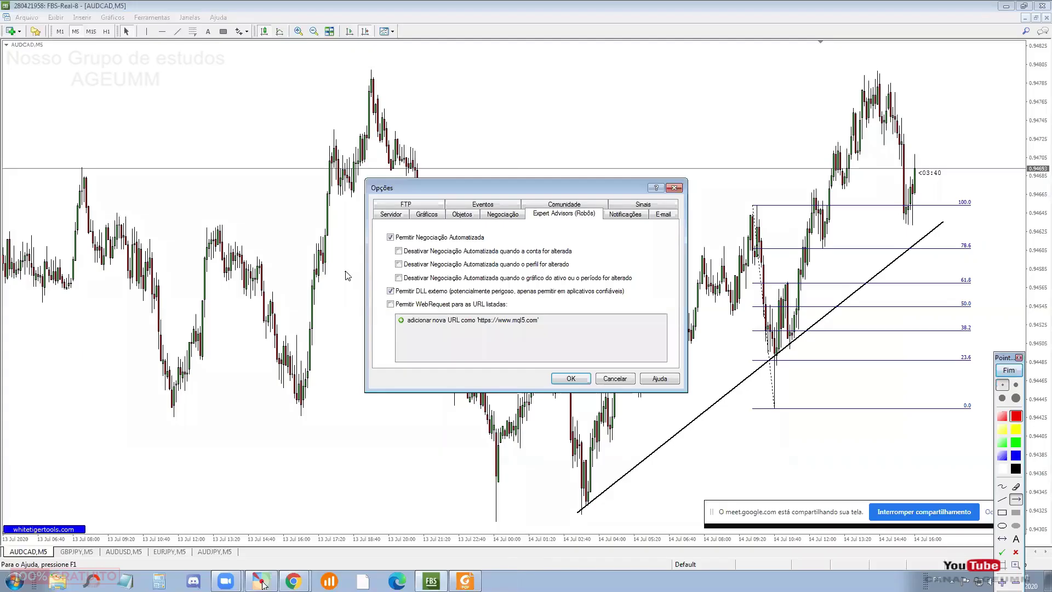
{"action": "left_click_drag", "start_coordinate": [368, 266], "coordinate": [384, 244]}
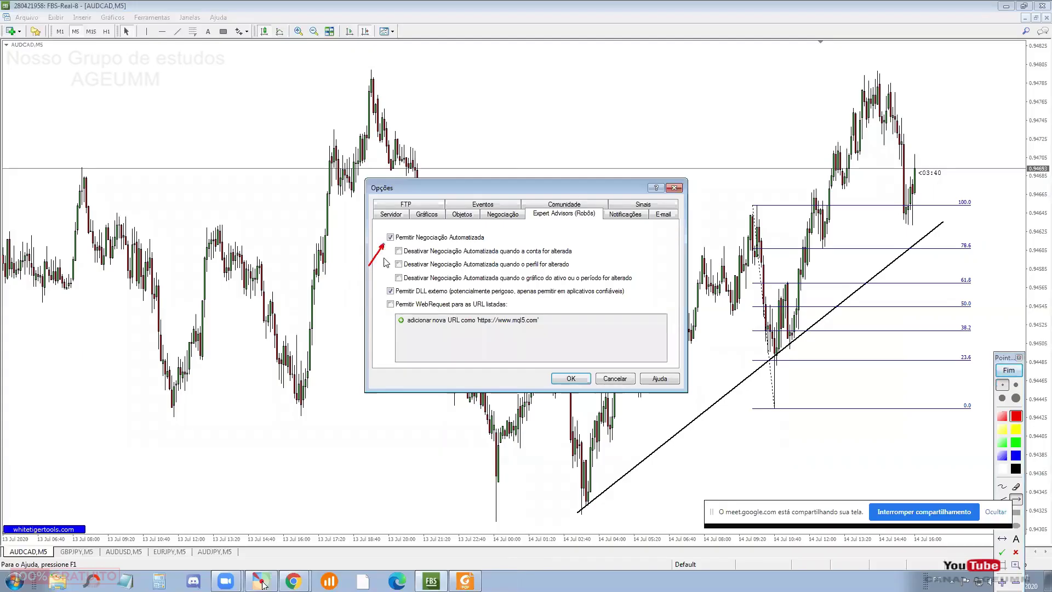
{"action": "left_click_drag", "start_coordinate": [372, 318], "coordinate": [383, 297]}
{"action": "left_click", "coordinate": [1008, 370]}
{"action": "left_click", "coordinate": [570, 378]}
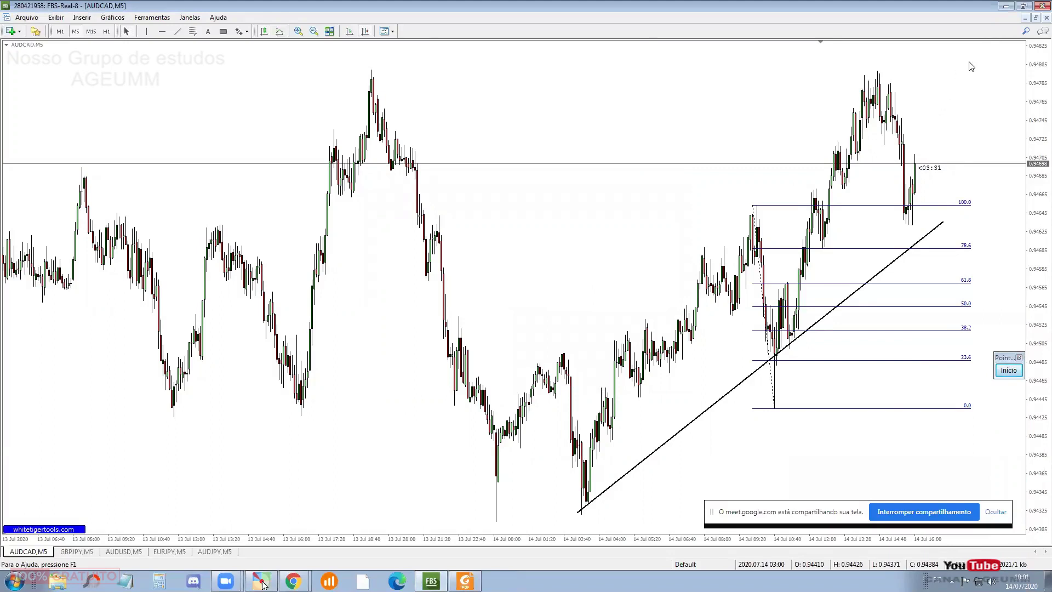
Step: Restart FBS Trader 4 and list the available Expert Advisors, including Soft4FX Forex Simulator
{"action": "left_click", "coordinate": [1036, 7]}
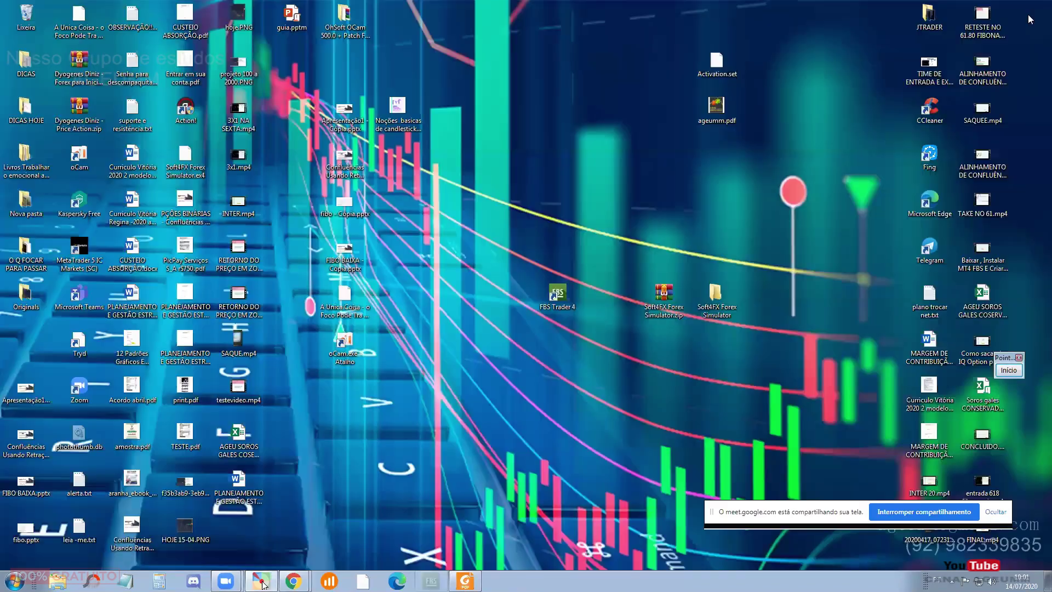
{"action": "double_click", "coordinate": [565, 290]}
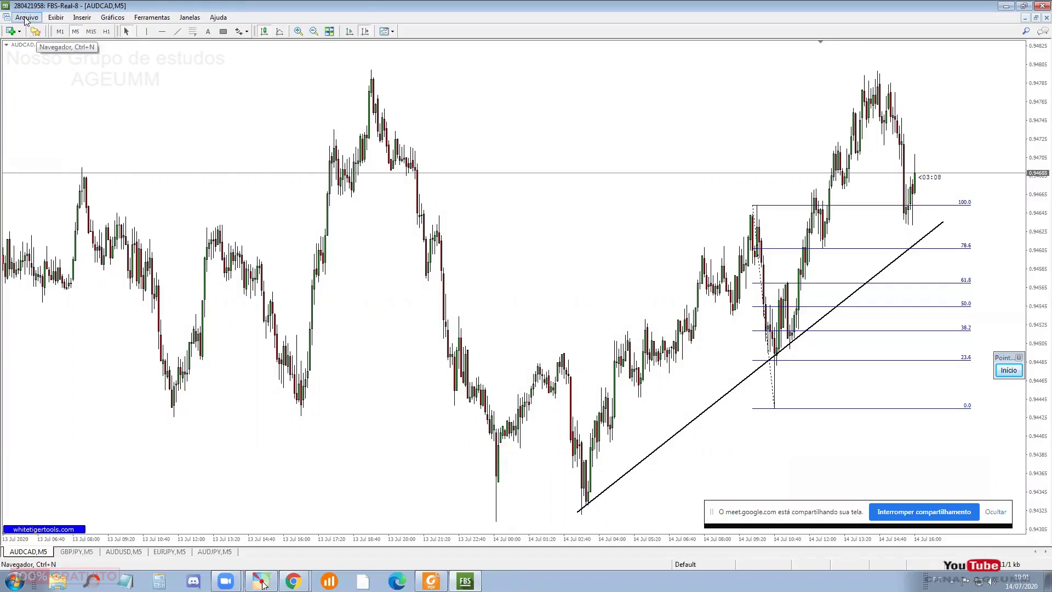
{"action": "left_click", "coordinate": [35, 32]}
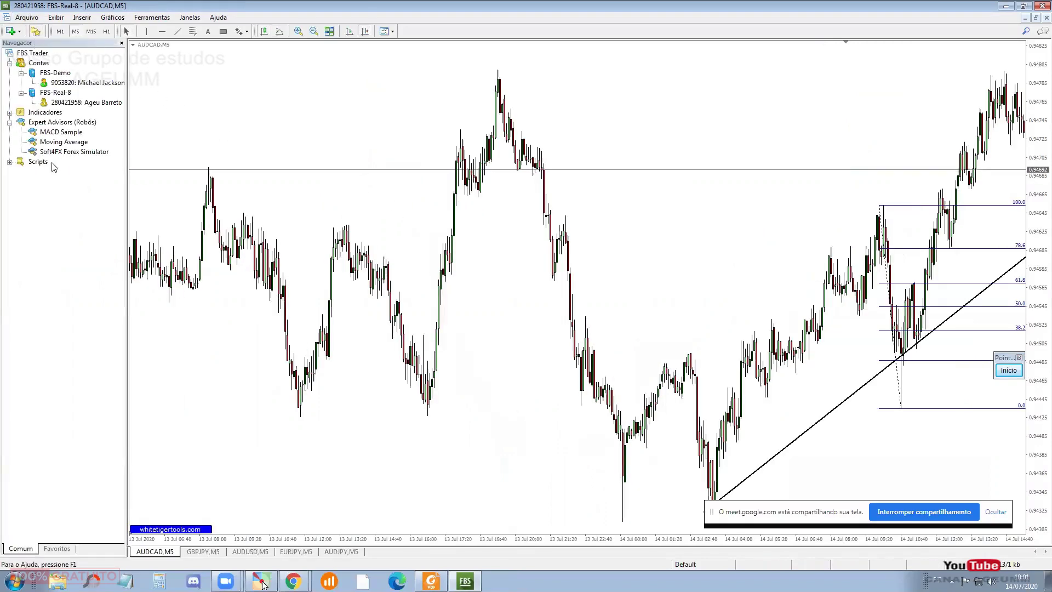
{"action": "left_click", "coordinate": [10, 122]}
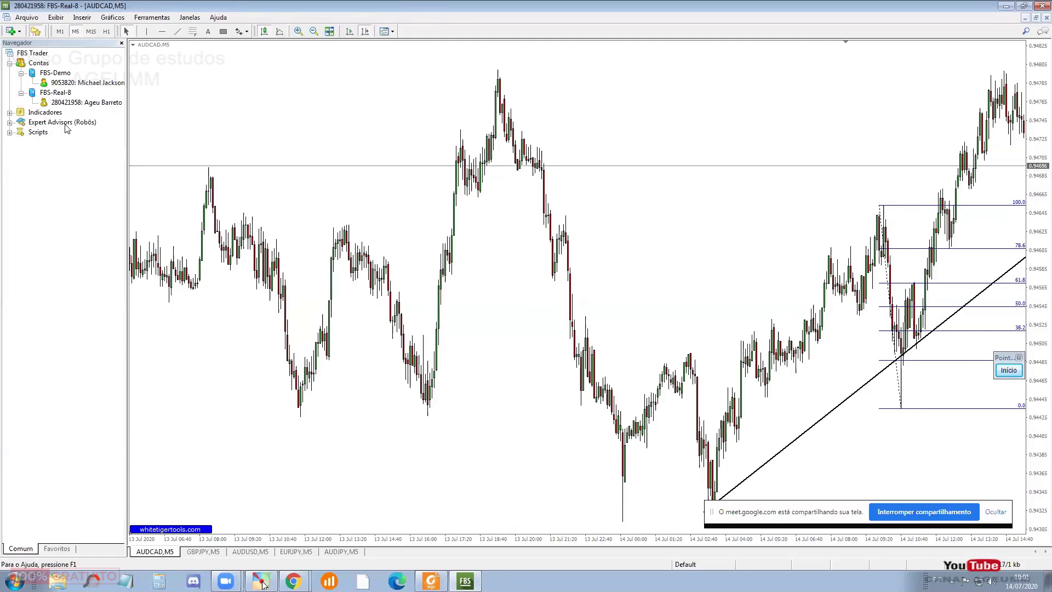
{"action": "left_click", "coordinate": [10, 122]}
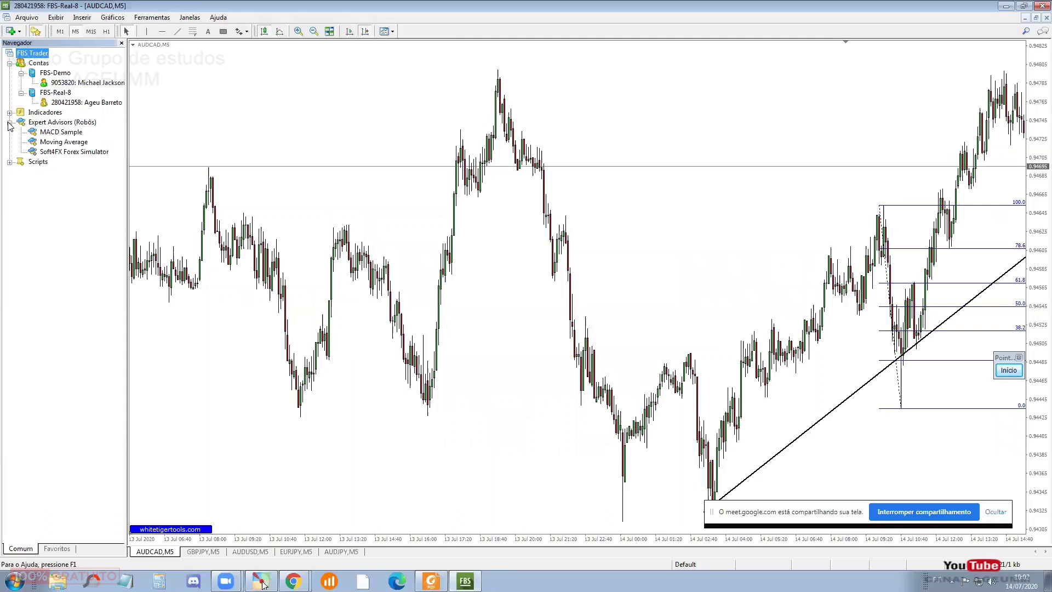
Step: Attach the Soft4FX Forex Simulator expert advisor to the AUDCAD M5 chart
{"action": "left_click", "coordinate": [55, 153]}
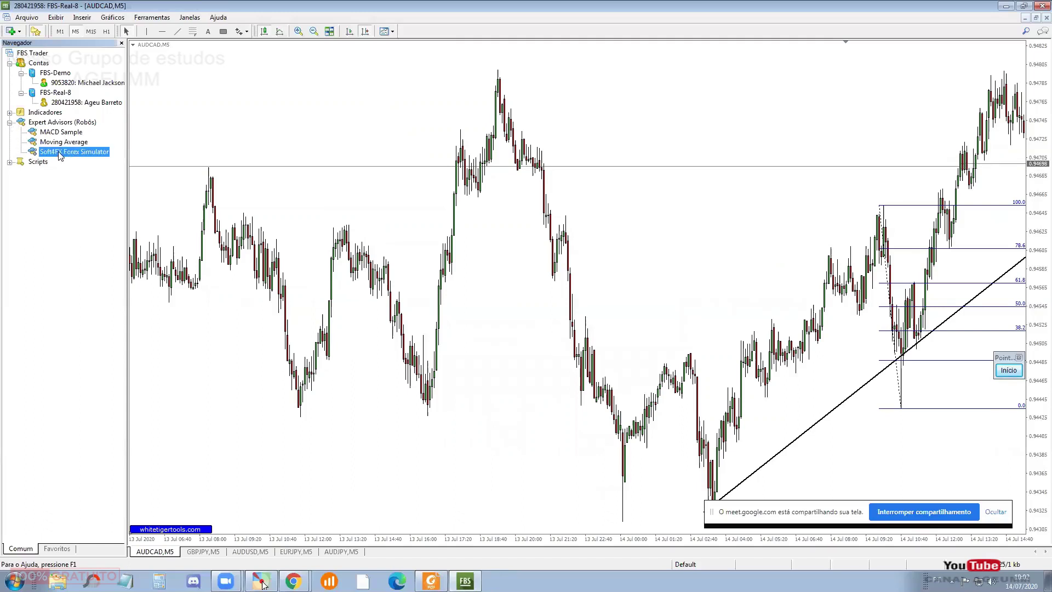
{"action": "left_click_drag", "start_coordinate": [61, 155], "coordinate": [389, 173]}
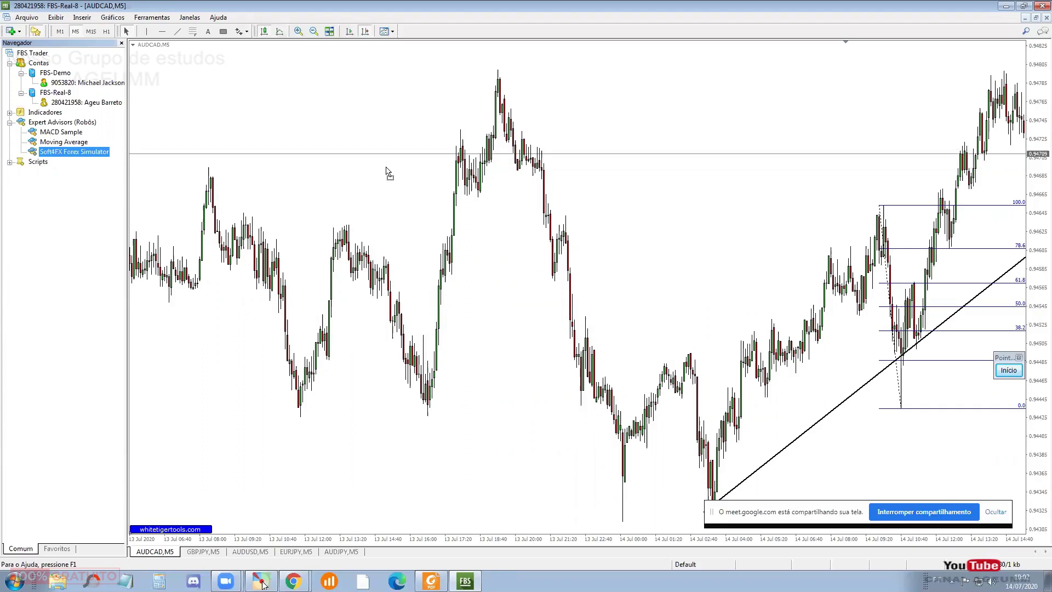
{"action": "left_click_drag", "start_coordinate": [387, 168], "coordinate": [388, 169]}
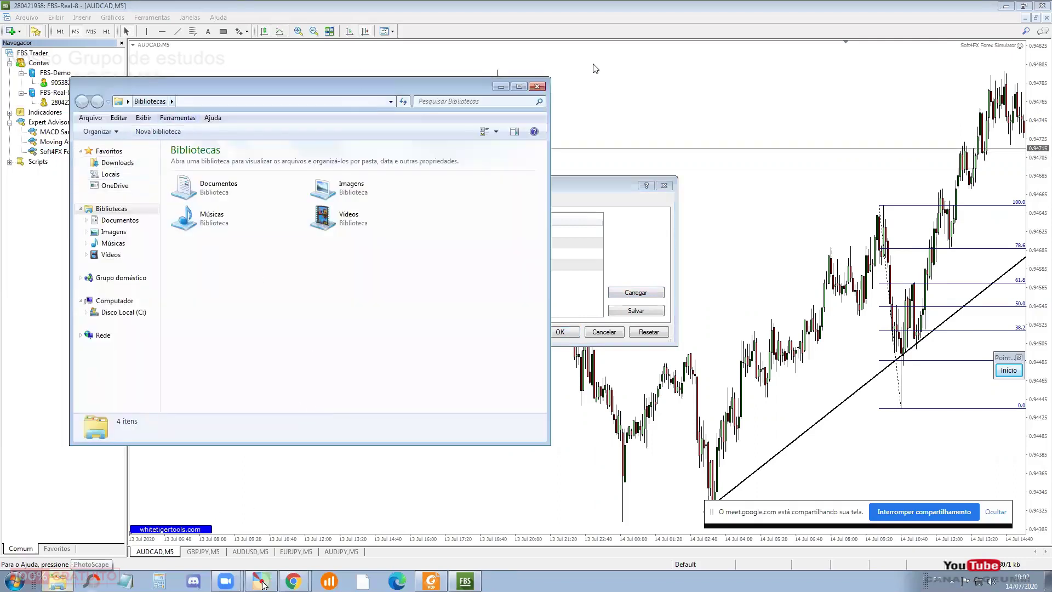
Step: Show where Ativador.set is in the desktop's Soft4FX Forex Simulator folder, and return to the expert's input parameters
{"action": "left_click", "coordinate": [537, 86]}
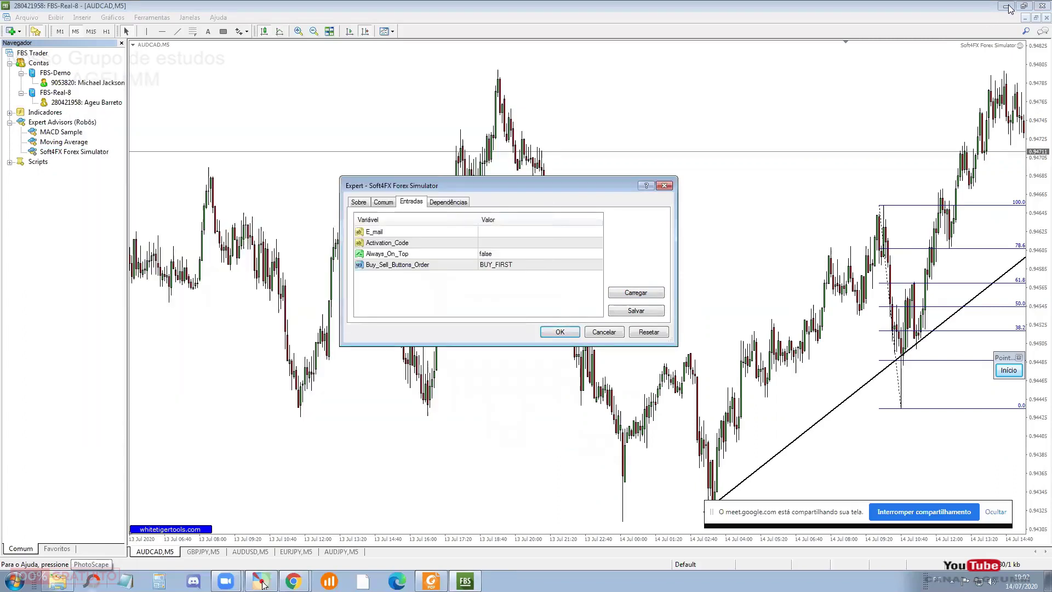
{"action": "key", "text": "super+d"}
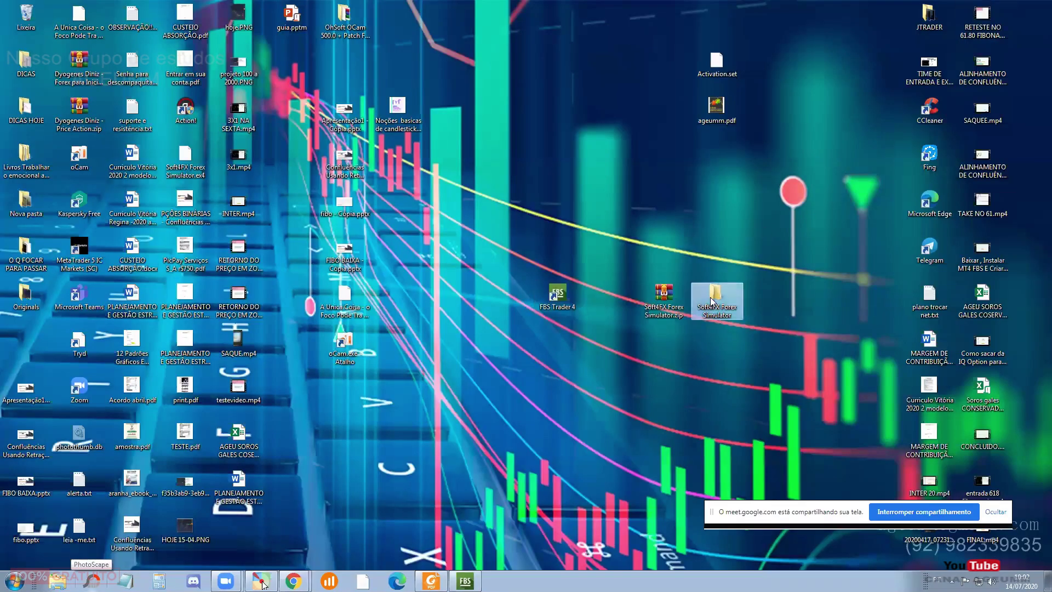
{"action": "double_click", "coordinate": [712, 300]}
{"action": "left_click", "coordinate": [214, 175]}
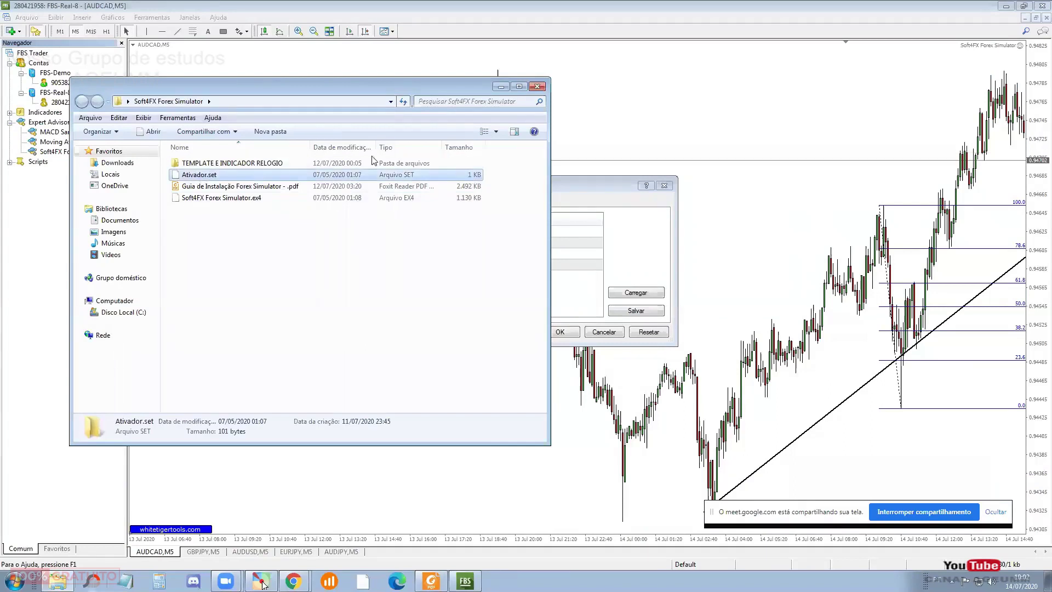
{"action": "left_click", "coordinate": [581, 190]}
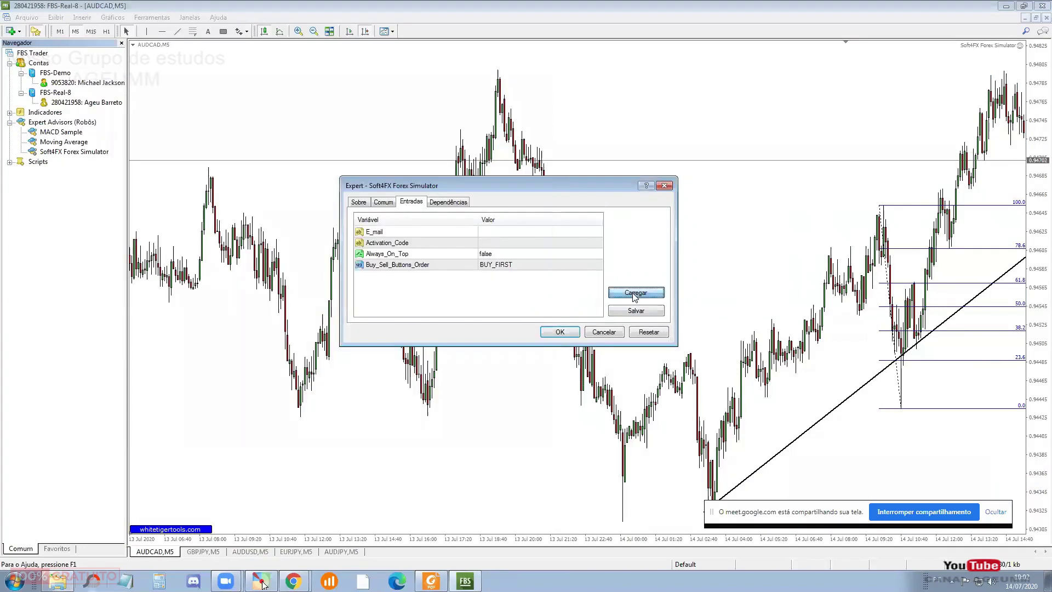
Step: Load Ativador.set from the desktop's Soft4FX Forex Simulator folder to fill in the e-mail and activation code, and confirm the expert's inputs
{"action": "left_click", "coordinate": [630, 291]}
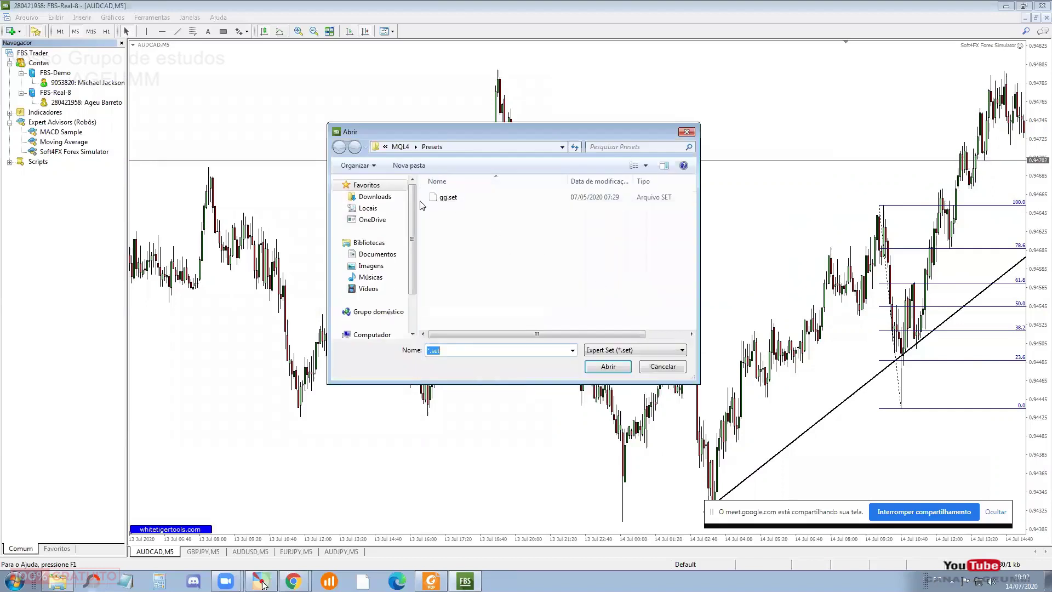
{"action": "left_click", "coordinate": [562, 147]}
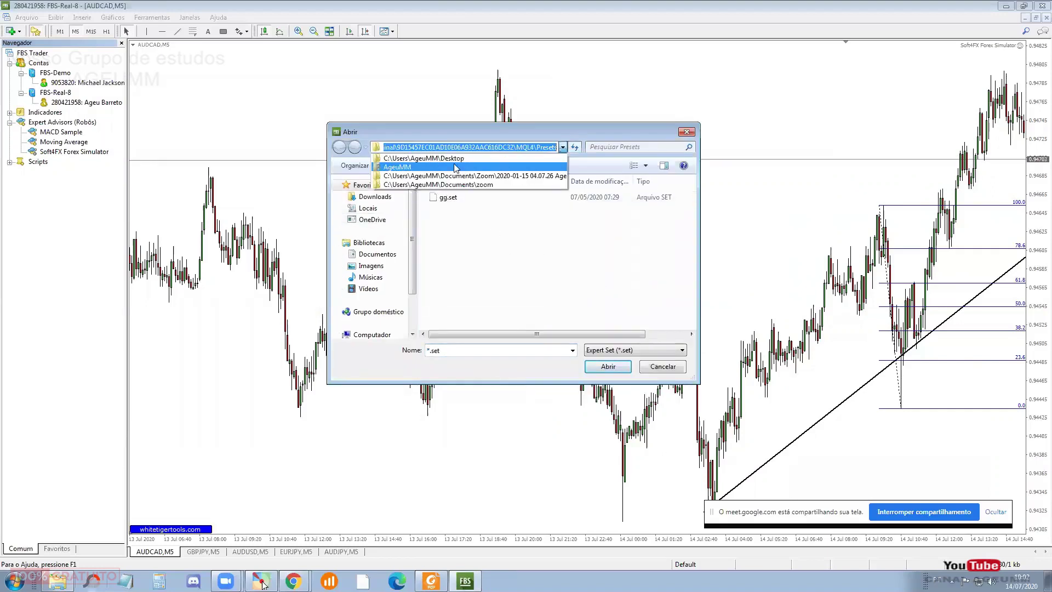
{"action": "left_click", "coordinate": [424, 158]}
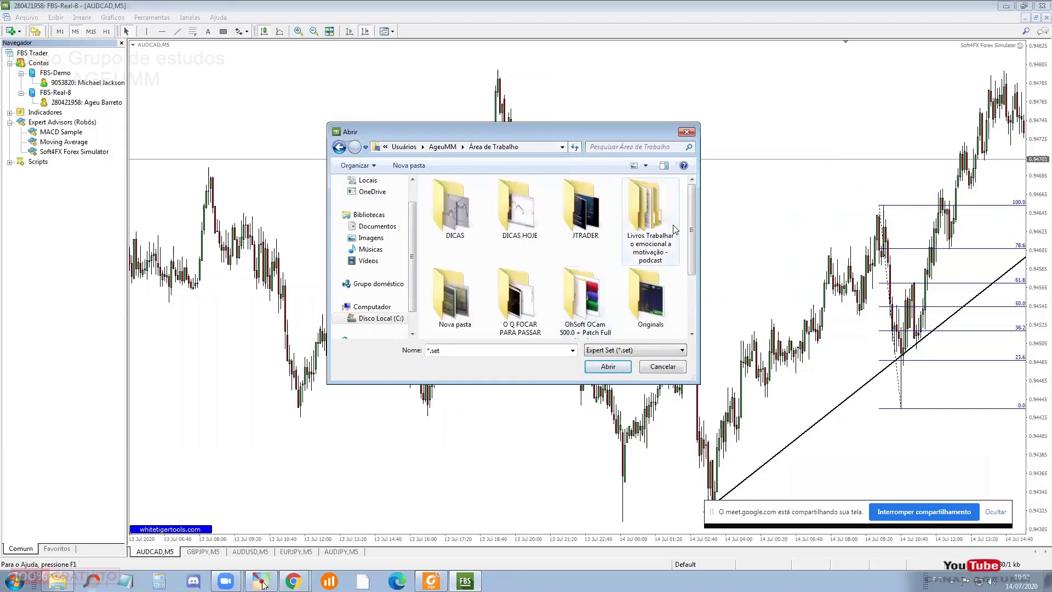
{"action": "scroll", "coordinate": [689, 216], "scroll_direction": "down", "scroll_amount": 2}
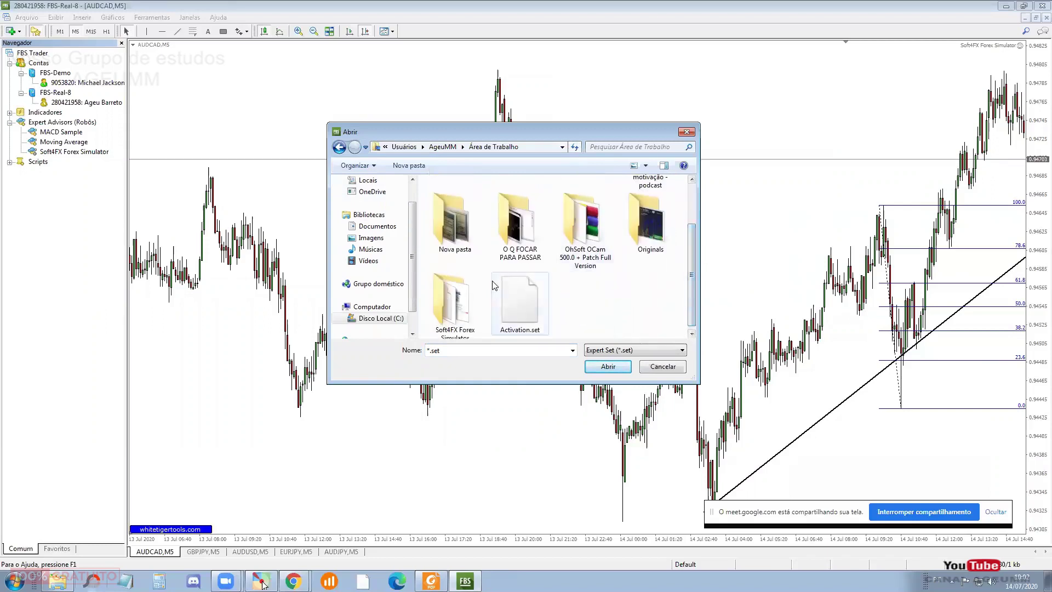
{"action": "double_click", "coordinate": [455, 308]}
{"action": "left_click", "coordinate": [456, 210]}
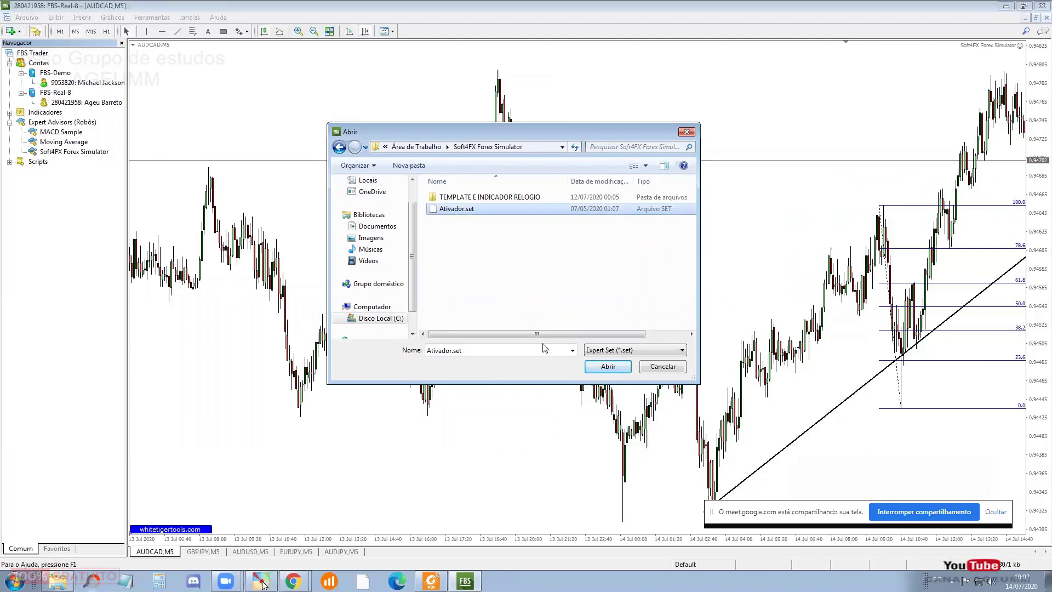
{"action": "left_click", "coordinate": [606, 366]}
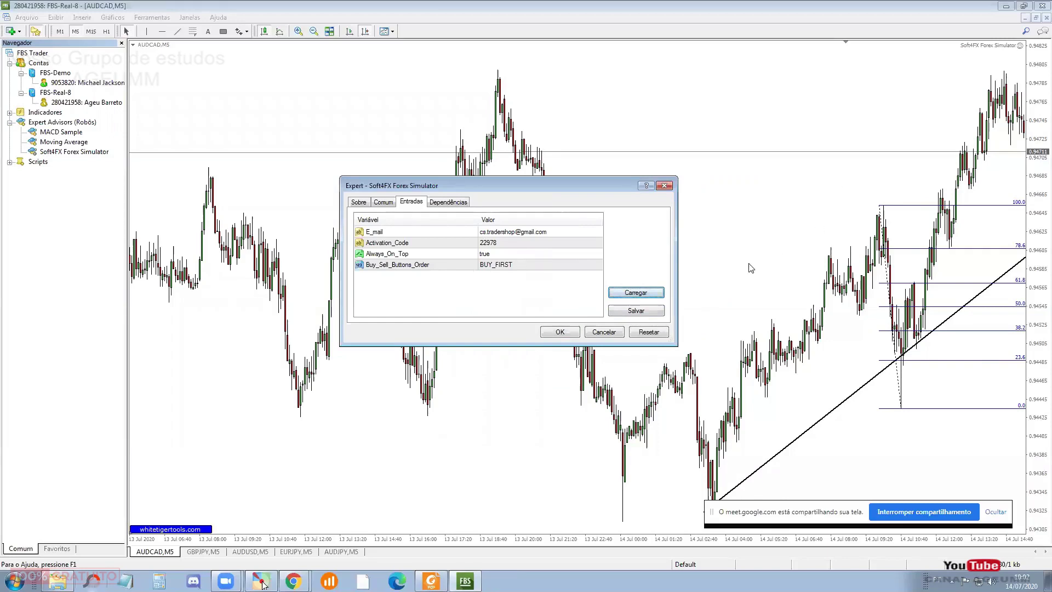
{"action": "left_click", "coordinate": [559, 332]}
{"action": "left_click_drag", "start_coordinate": [641, 255], "coordinate": [445, 270]}
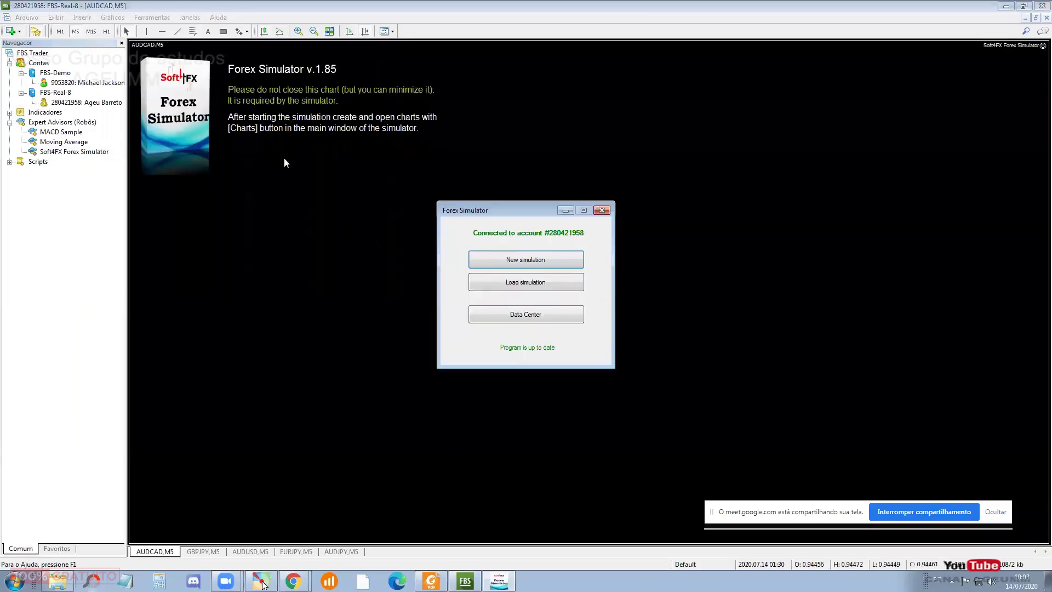
Step: Open the simulator's Data Center, view the symbols offered by TrueFX and return the data provider to Dukascopy
{"action": "left_click", "coordinate": [519, 316]}
{"action": "left_click", "coordinate": [412, 168]}
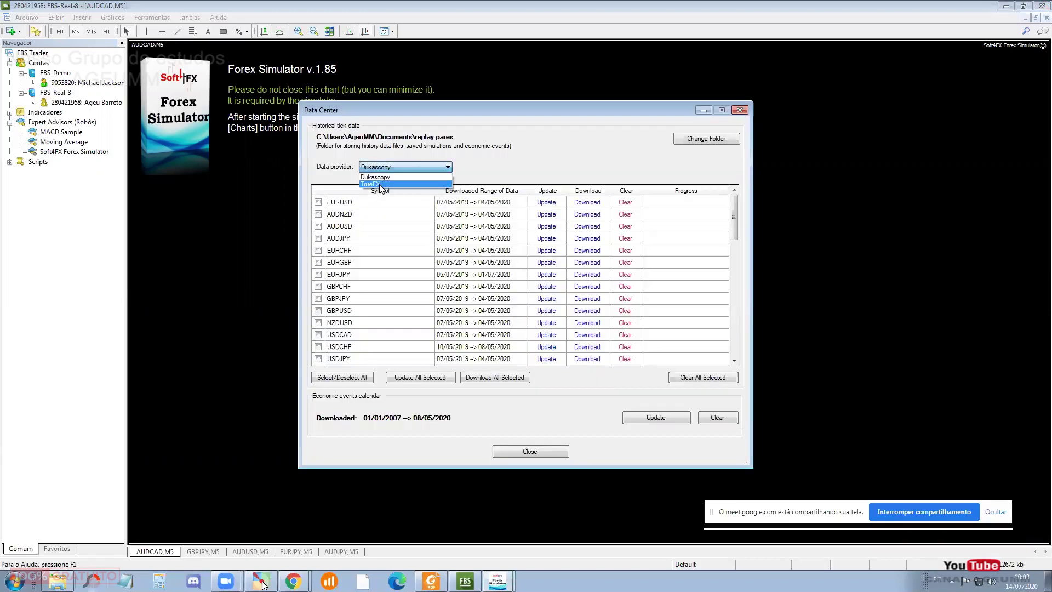
{"action": "left_click", "coordinate": [380, 184]}
{"action": "left_click", "coordinate": [395, 171]}
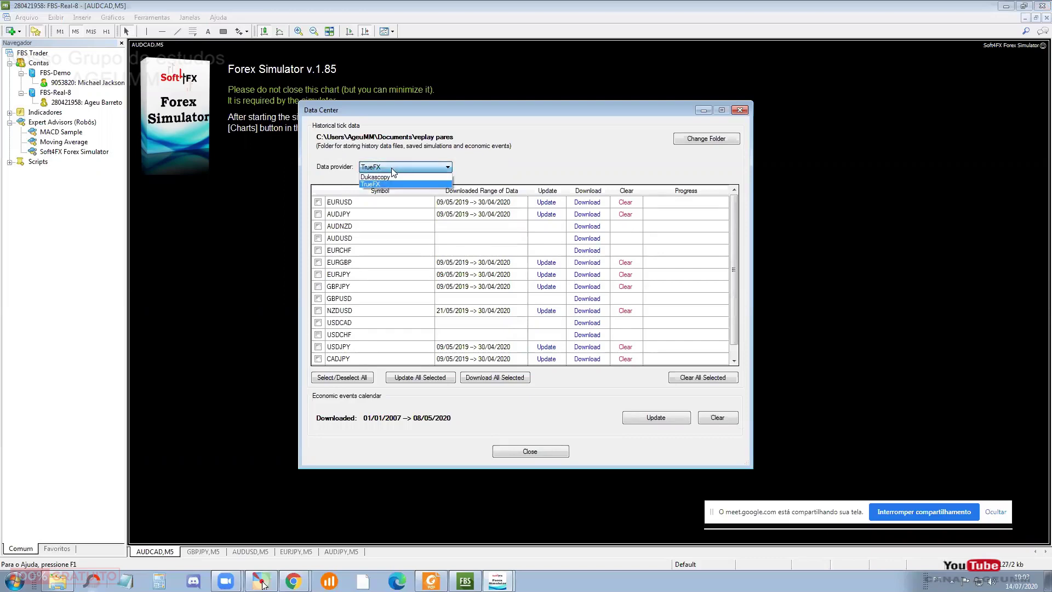
{"action": "left_click", "coordinate": [389, 177]}
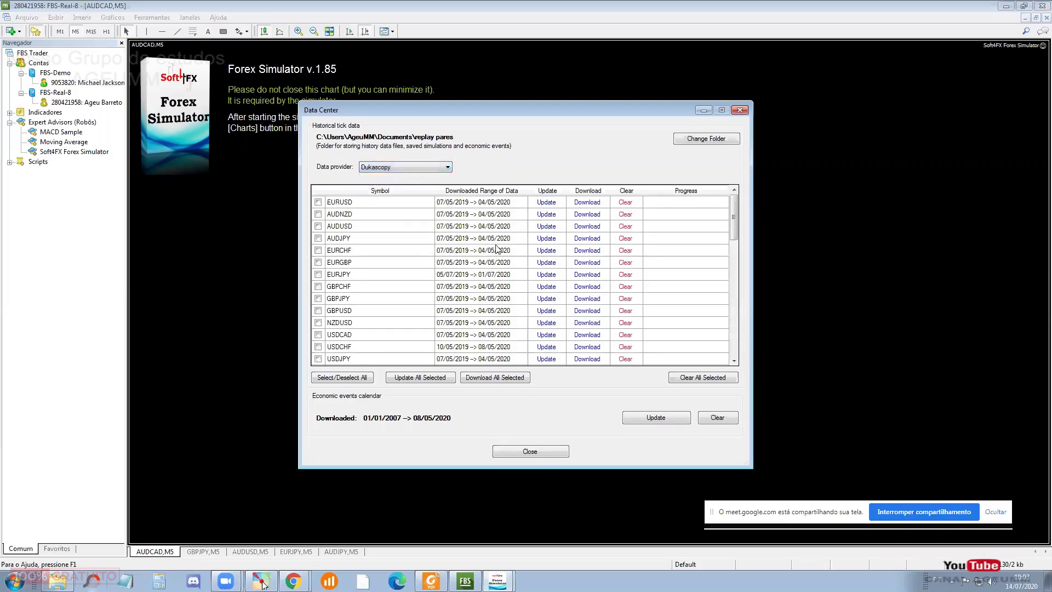
Step: Try selecting AUDJPY, EURJPY and GBPJPY in the Dukascopy symbol list
{"action": "mouse_move", "coordinate": [737, 225]}
{"action": "left_mouse_down"}
{"action": "mouse_move", "coordinate": [735, 333]}
{"action": "mouse_move", "coordinate": [735, 227]}
{"action": "left_mouse_up"}
{"action": "left_click", "coordinate": [317, 239]}
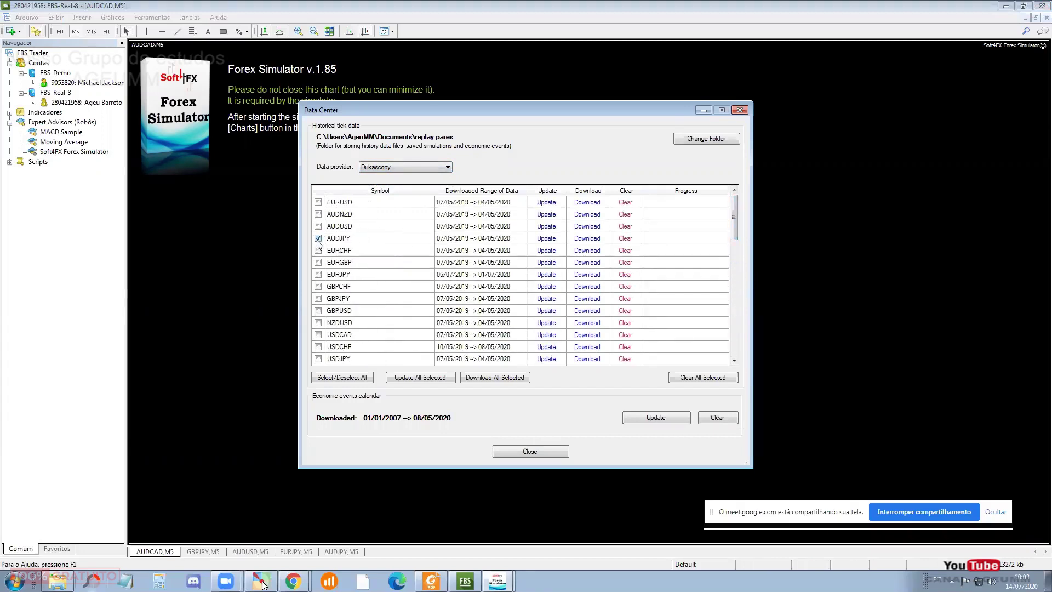
{"action": "left_click", "coordinate": [318, 274]}
{"action": "left_click", "coordinate": [318, 298]}
{"action": "left_click", "coordinate": [318, 275]}
Step: Select USDSEK, download its historical data from Dukascopy and close the Data Center
{"action": "left_click_drag", "start_coordinate": [737, 227], "coordinate": [740, 276]}
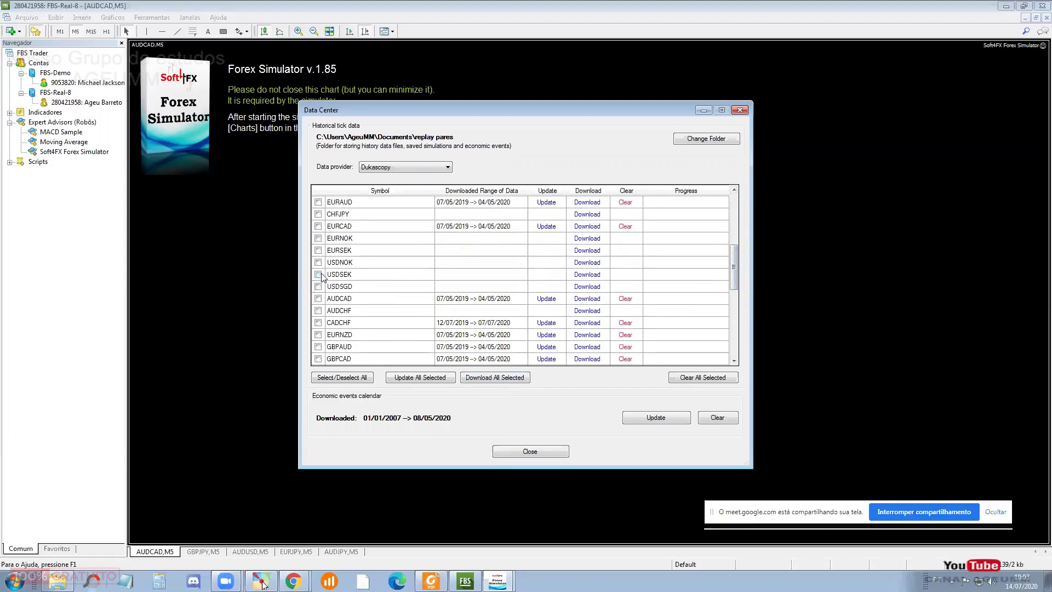
{"action": "left_click_drag", "start_coordinate": [733, 266], "coordinate": [724, 291]}
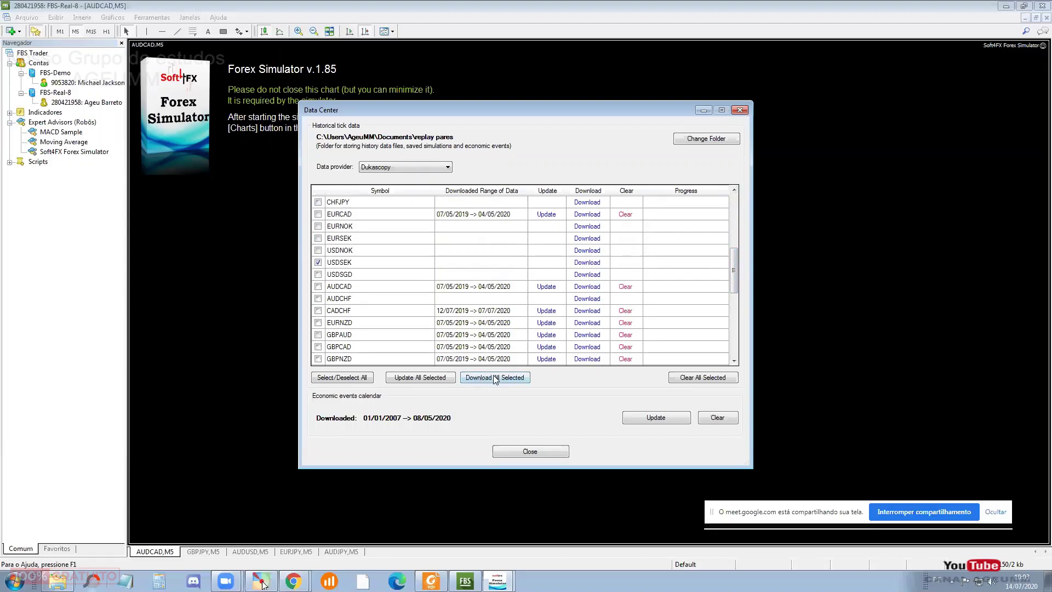
{"action": "left_click", "coordinate": [588, 263]}
{"action": "left_click", "coordinate": [489, 314]}
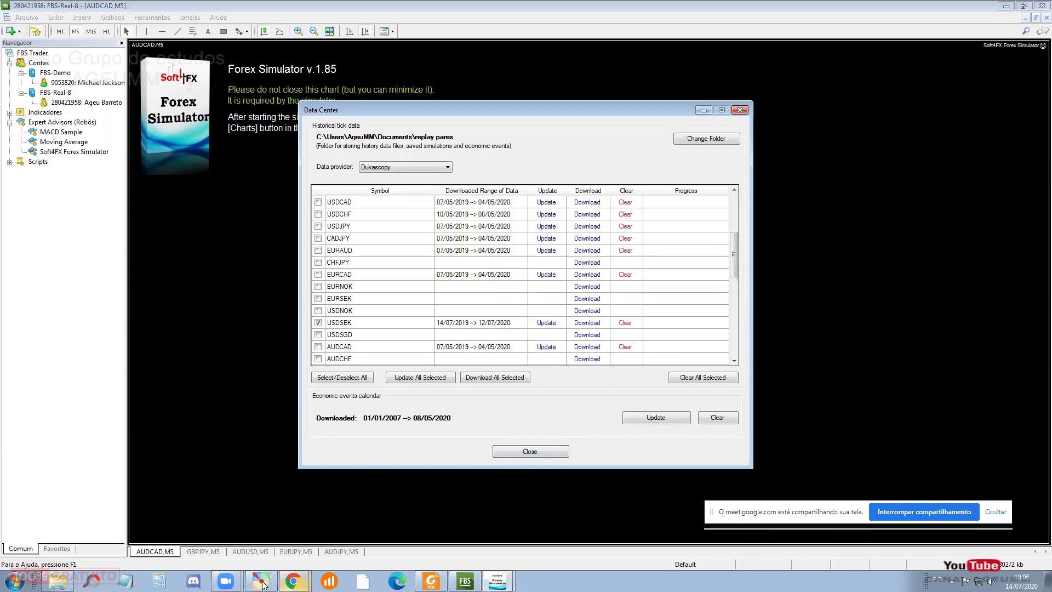
{"action": "left_click", "coordinate": [524, 452]}
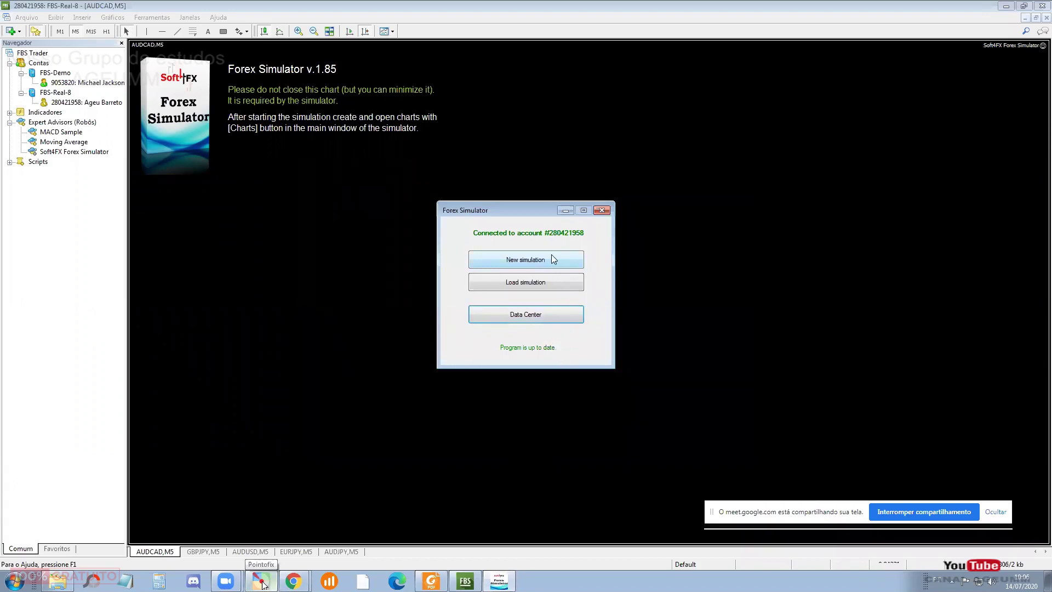
Step: Start a new simulation for the AUDJPY instrument with Dukascopy data and the simulation end date enabled
{"action": "left_click", "coordinate": [538, 263]}
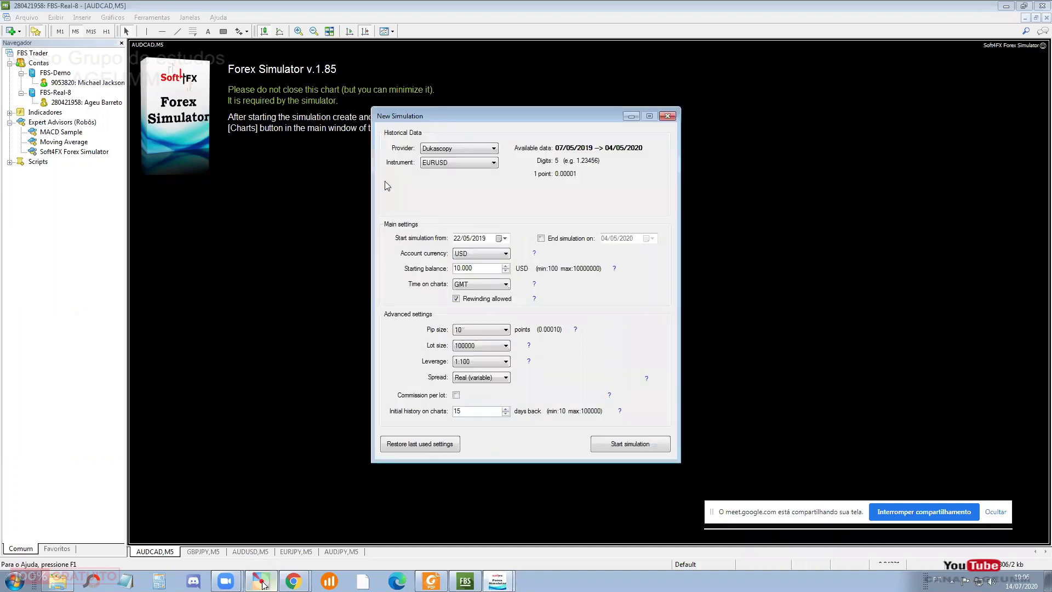
{"action": "left_click", "coordinate": [460, 161]}
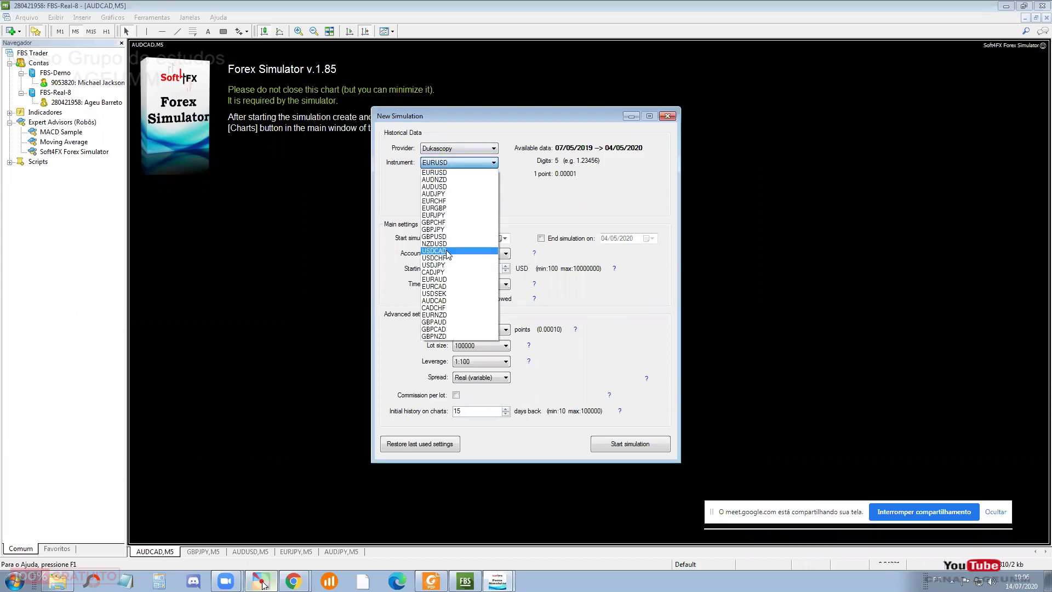
{"action": "left_click", "coordinate": [456, 195]}
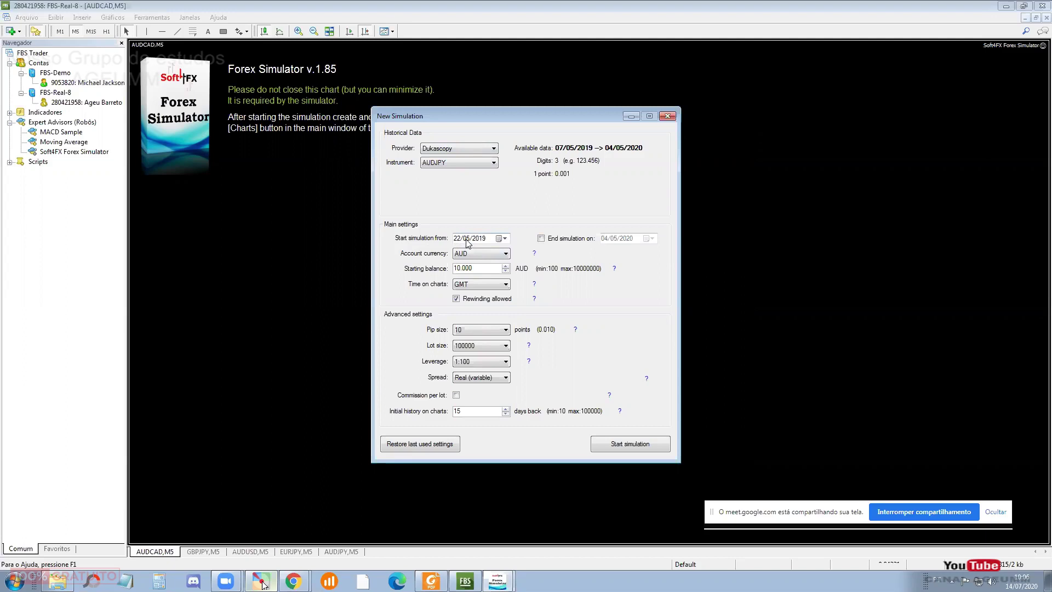
{"action": "left_click", "coordinate": [541, 238]}
{"action": "left_click", "coordinate": [635, 444]}
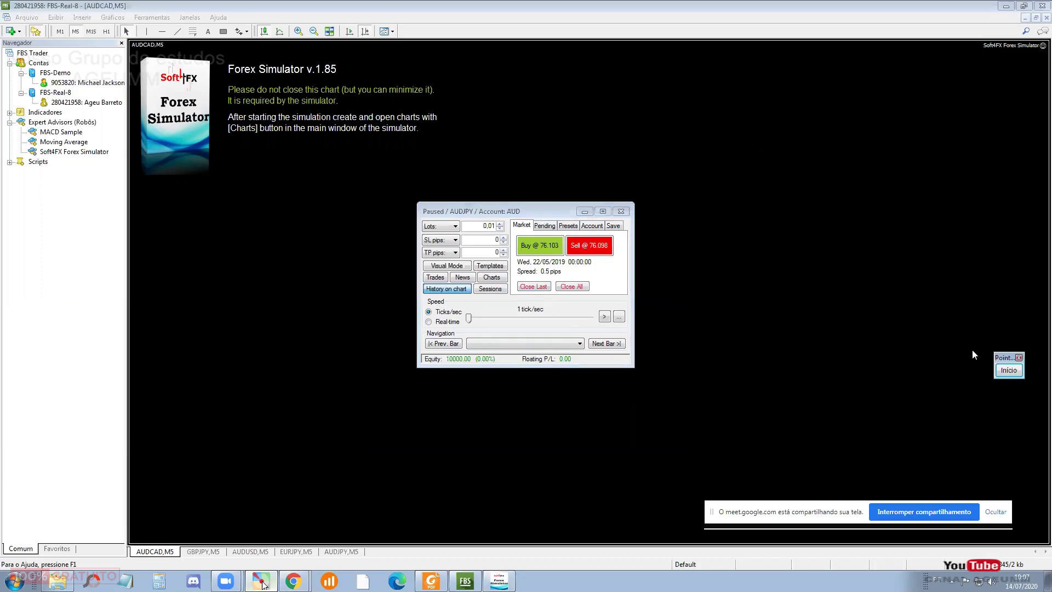
Step: Point a red arrow at the simulator's News function, look through the economic news events and close them
{"action": "left_click", "coordinate": [1000, 372]}
{"action": "mouse_move", "coordinate": [347, 402]}
{"action": "left_mouse_down"}
{"action": "mouse_move", "coordinate": [397, 324]}
{"action": "mouse_move", "coordinate": [460, 278]}
{"action": "left_mouse_up"}
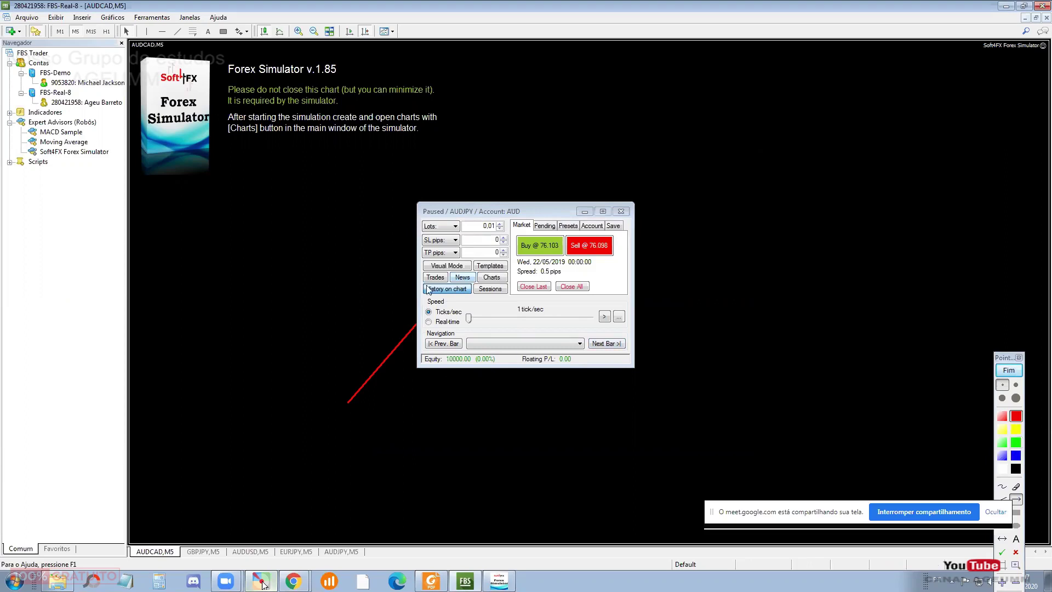
{"action": "left_click", "coordinate": [462, 277]}
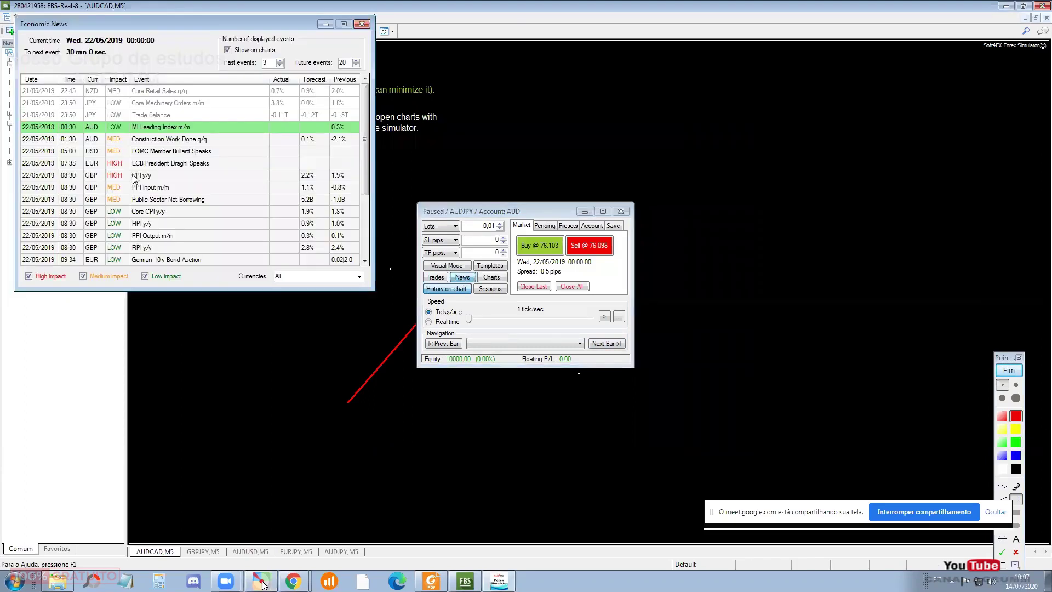
{"action": "mouse_move", "coordinate": [364, 140]}
{"action": "left_mouse_down"}
{"action": "mouse_move", "coordinate": [363, 205]}
{"action": "mouse_move", "coordinate": [366, 121]}
{"action": "left_mouse_up"}
{"action": "left_click", "coordinate": [361, 23]}
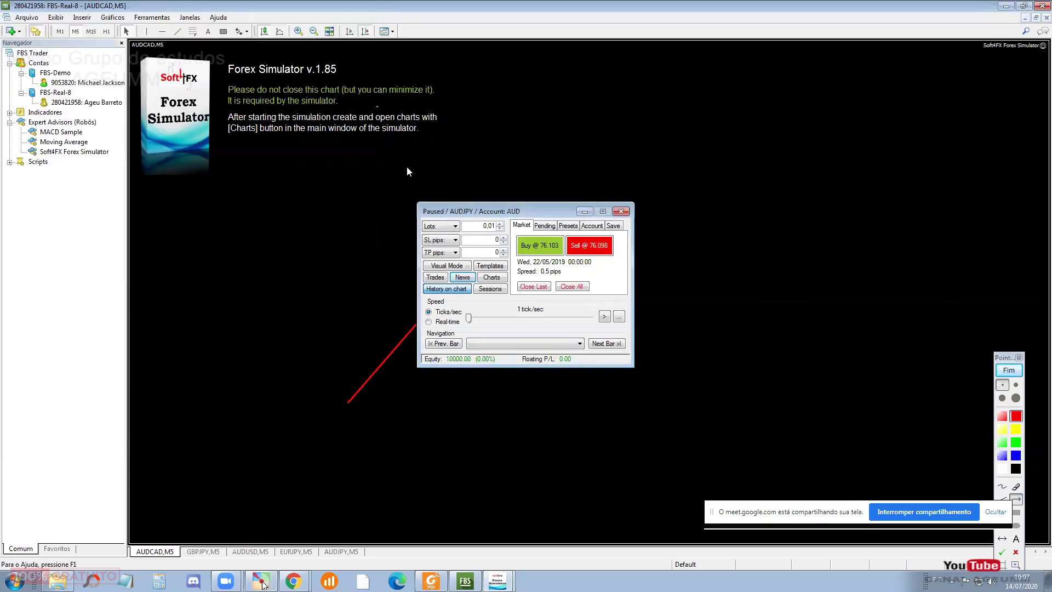
Step: View the simulator's trading sessions timetable, close it and end the on-screen annotation
{"action": "left_click", "coordinate": [491, 289]}
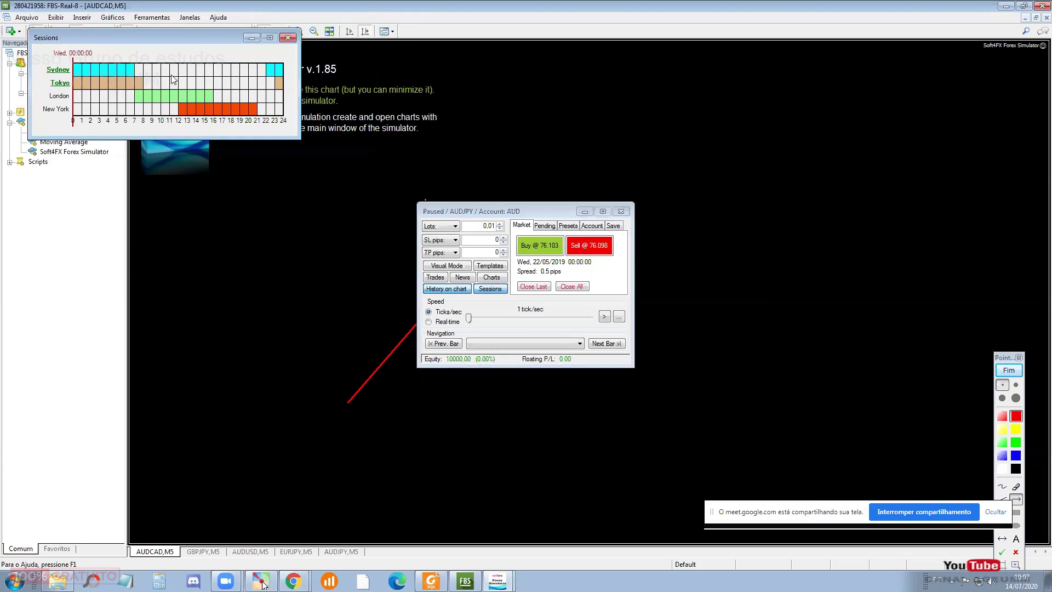
{"action": "left_click", "coordinate": [288, 38]}
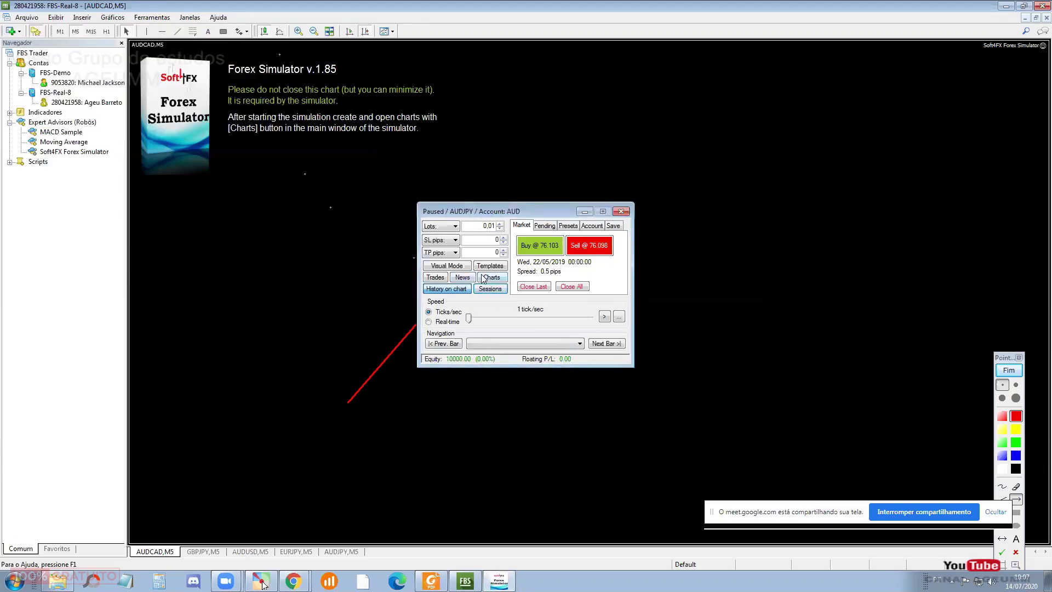
{"action": "left_click", "coordinate": [1009, 369]}
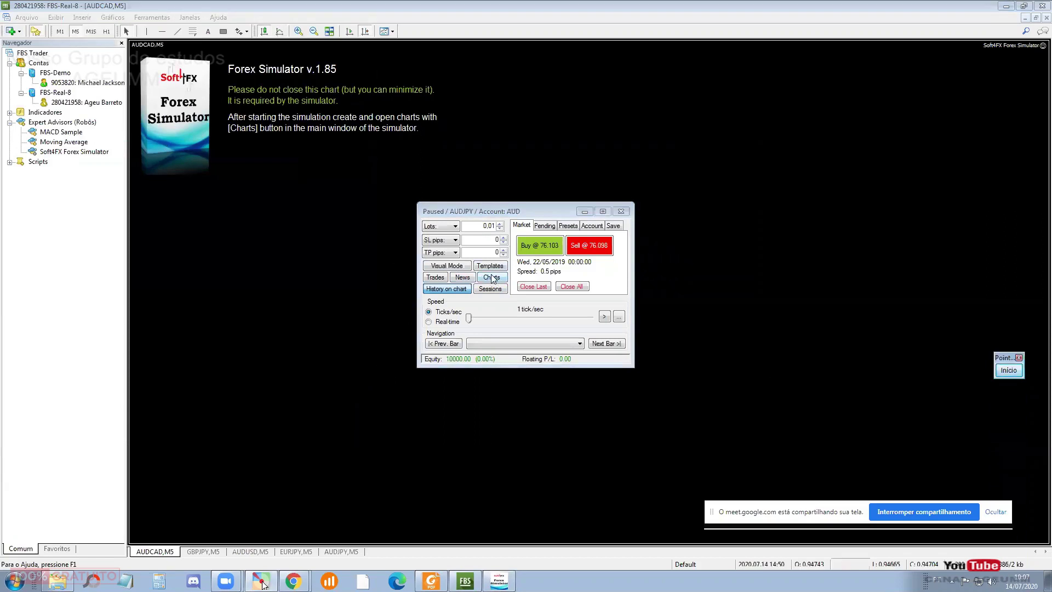
Step: Add a standard M5 chart with 10000 bars to the AUDJPY simulation, open it and close the chart selection
{"action": "left_click", "coordinate": [491, 278]}
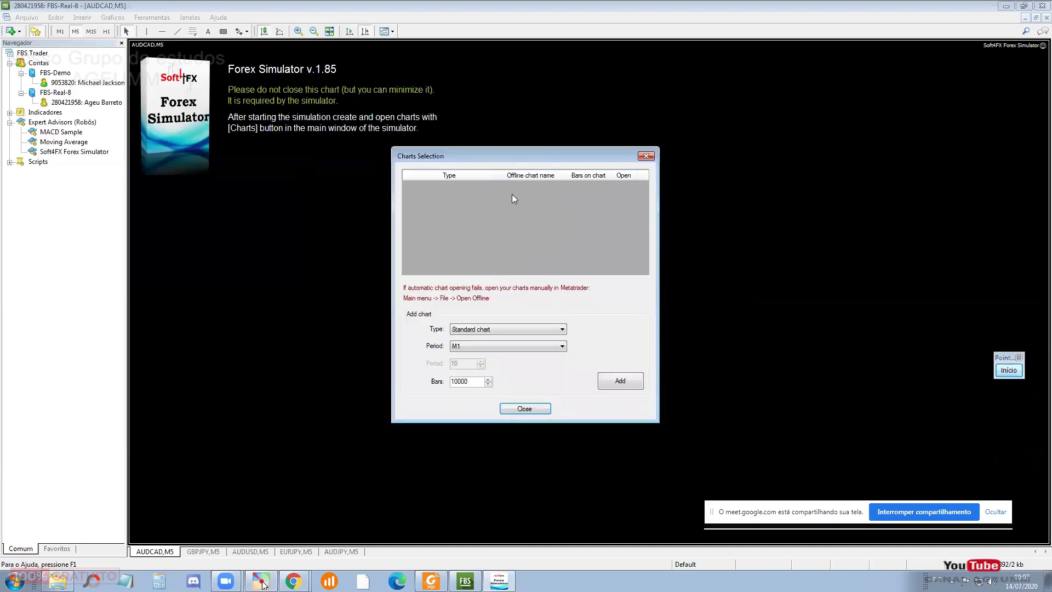
{"action": "left_click", "coordinate": [495, 348]}
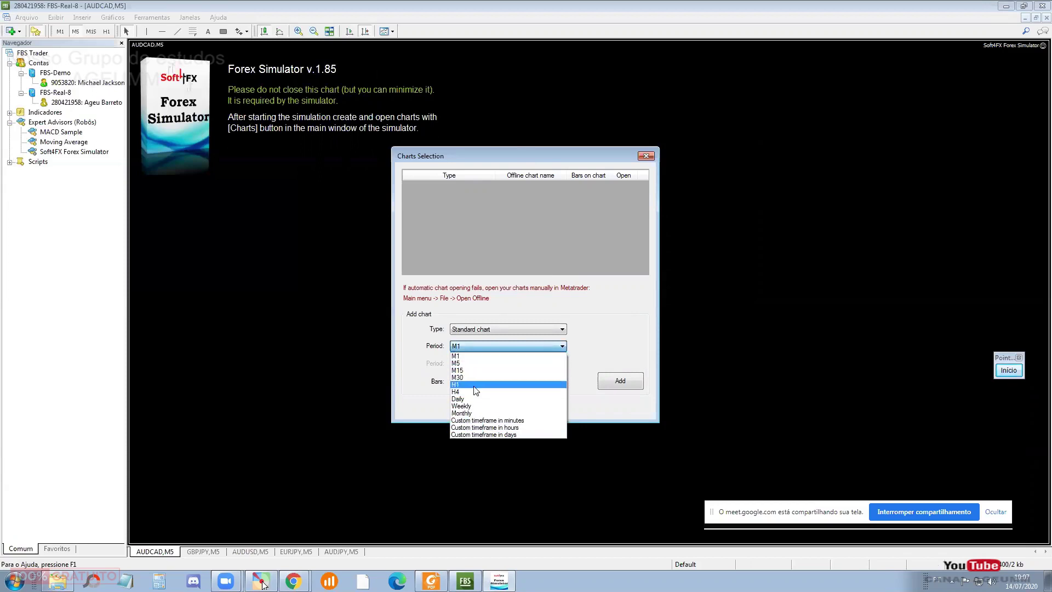
{"action": "left_click", "coordinate": [480, 364]}
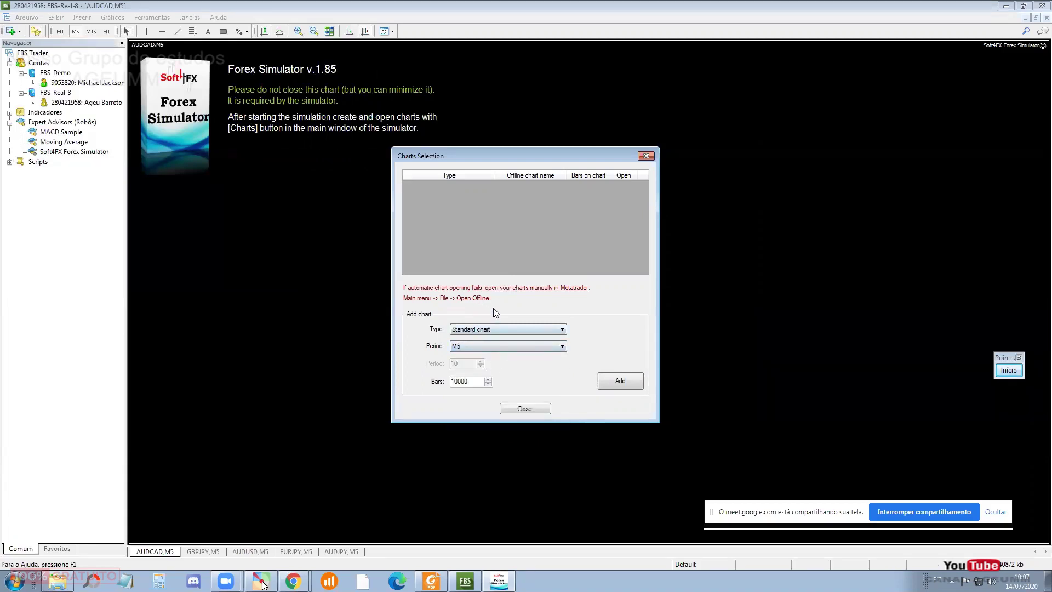
{"action": "left_click", "coordinate": [619, 386]}
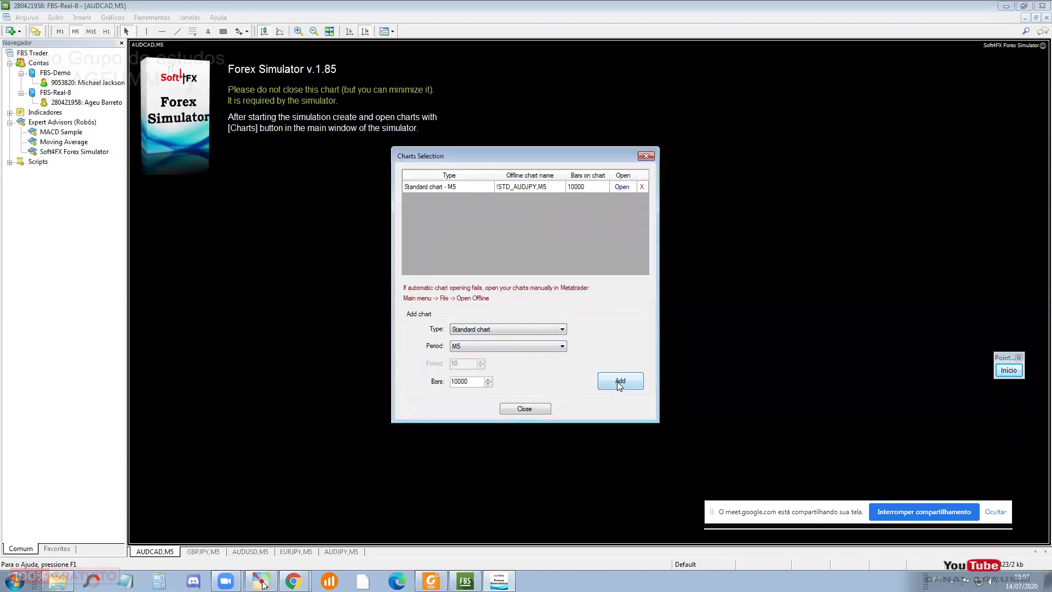
{"action": "left_click", "coordinate": [622, 188]}
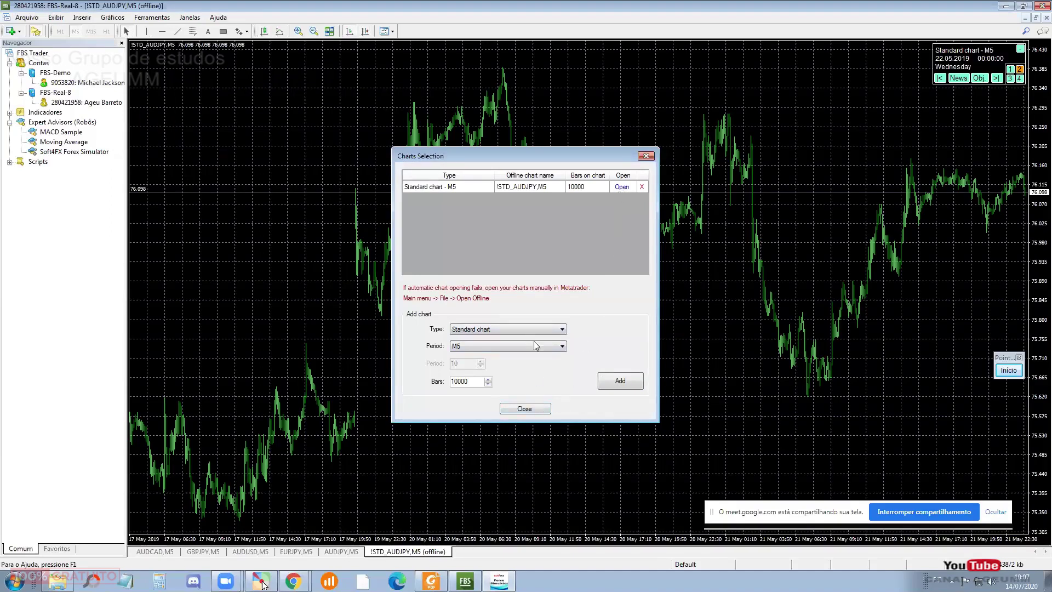
{"action": "left_click", "coordinate": [519, 409]}
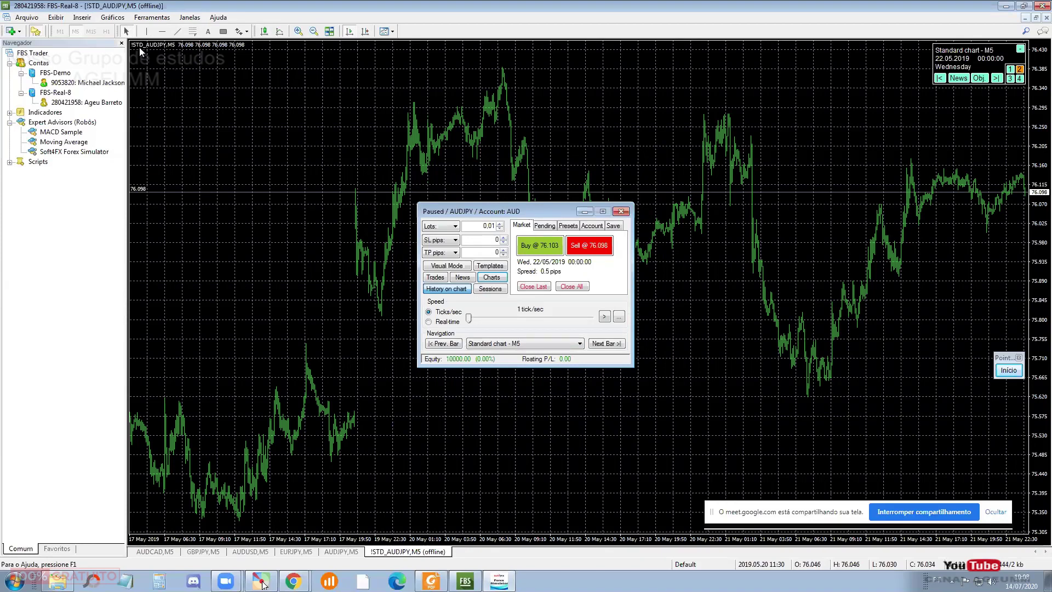
Step: Close the Navigator and move the simulator window aside to free the recent price area of the chart
{"action": "left_click", "coordinate": [122, 44]}
{"action": "left_click_drag", "start_coordinate": [464, 209], "coordinate": [72, 144]}
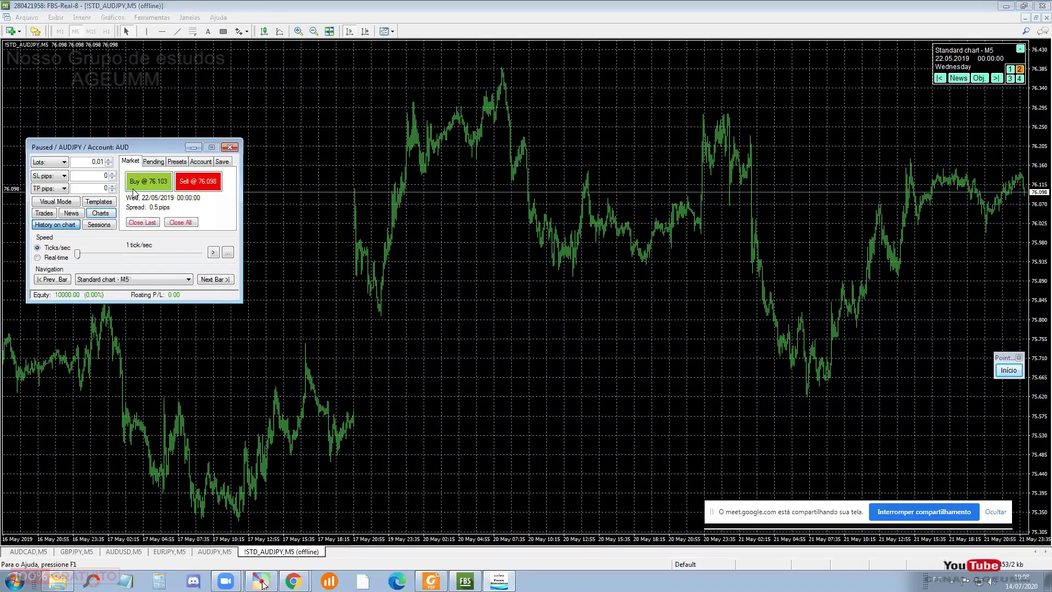
Step: Display the economic news and trading sessions windows above and below the simulator window, and close them after viewing
{"action": "left_click", "coordinate": [78, 217]}
{"action": "left_click_drag", "start_coordinate": [208, 26], "coordinate": [198, 339]}
{"action": "left_click", "coordinate": [99, 225]}
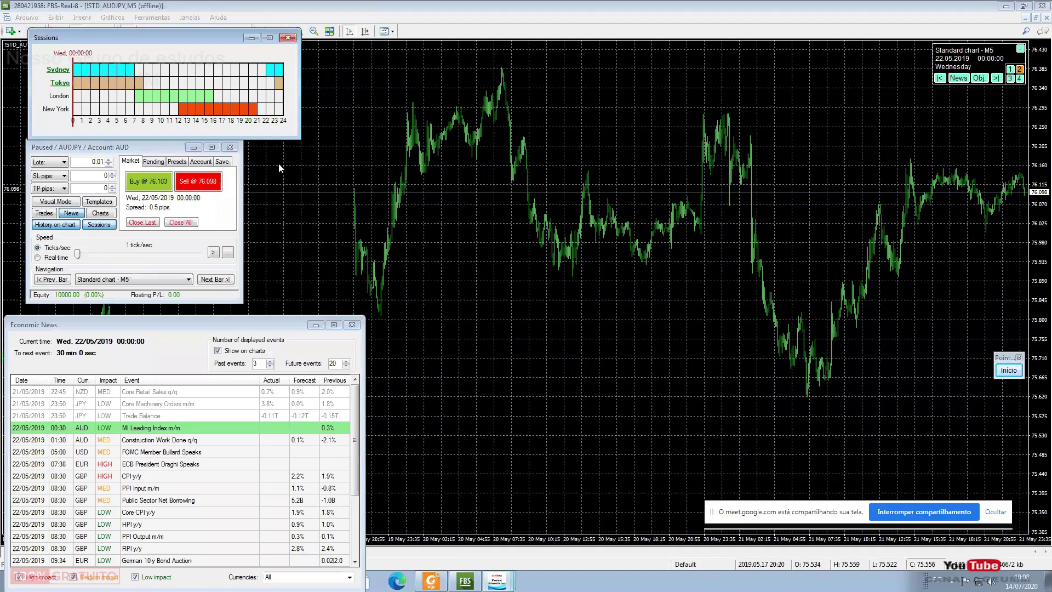
{"action": "left_click_drag", "start_coordinate": [108, 152], "coordinate": [119, 165]}
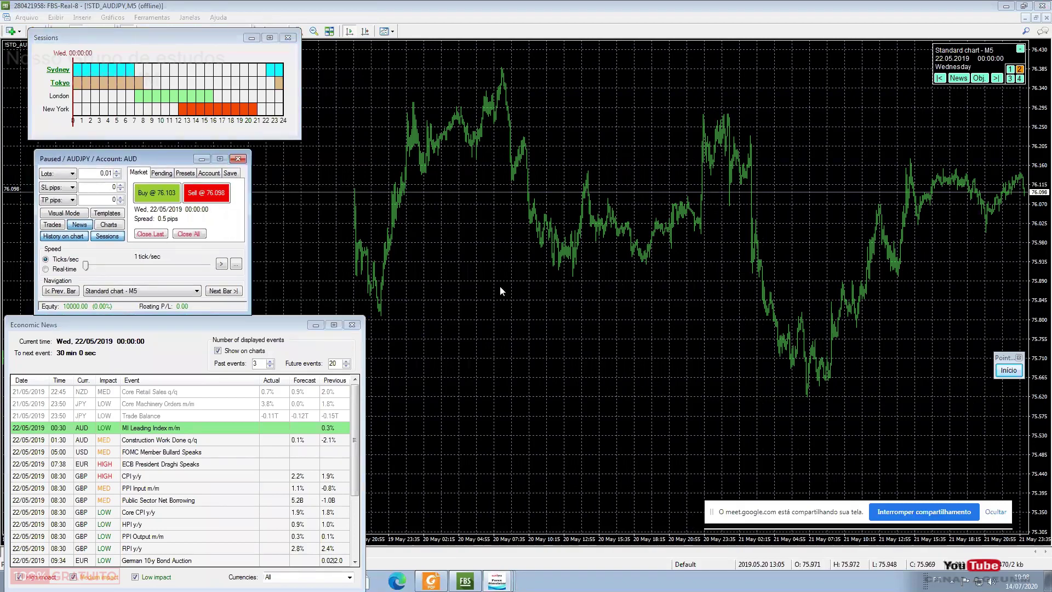
{"action": "left_click", "coordinate": [352, 325]}
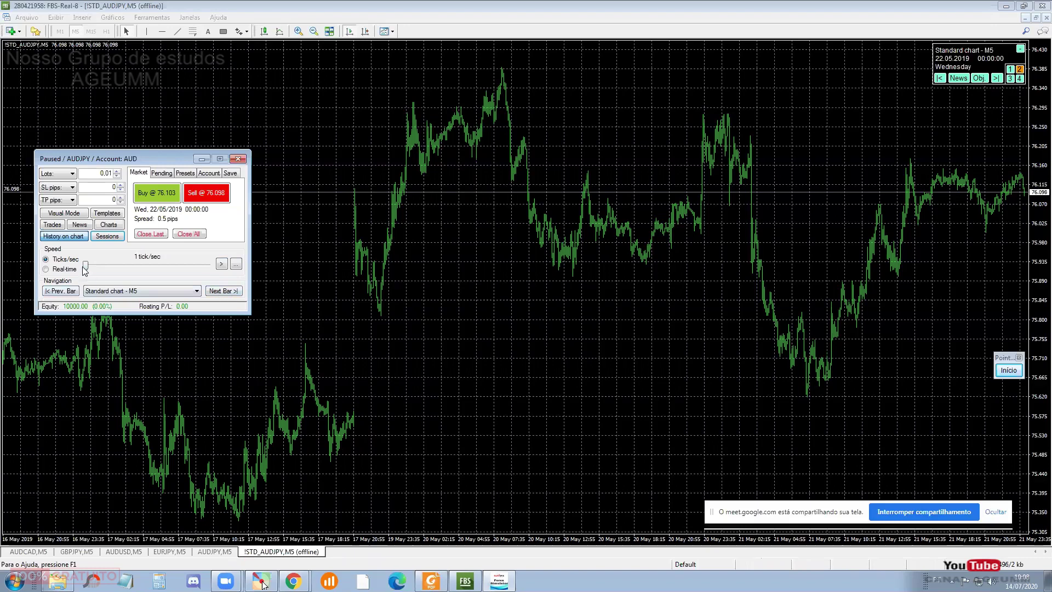
Step: Set the simulation speed to 3 ticks/sec and apply the Default template to the AUDJPY M5 chart
{"action": "left_click_drag", "start_coordinate": [87, 268], "coordinate": [93, 268]}
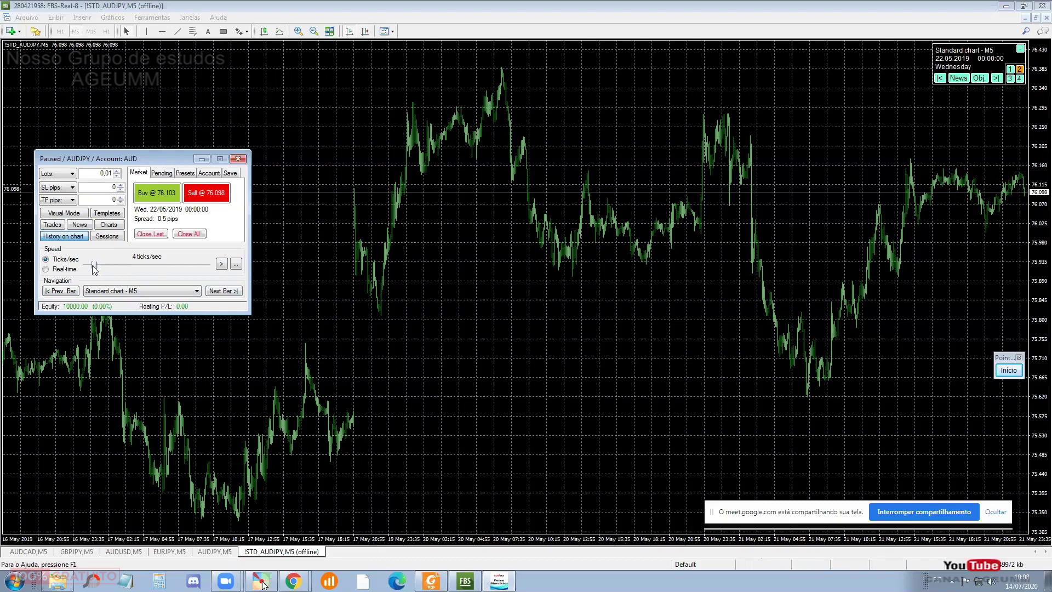
{"action": "left_click_drag", "start_coordinate": [93, 270], "coordinate": [90, 273]}
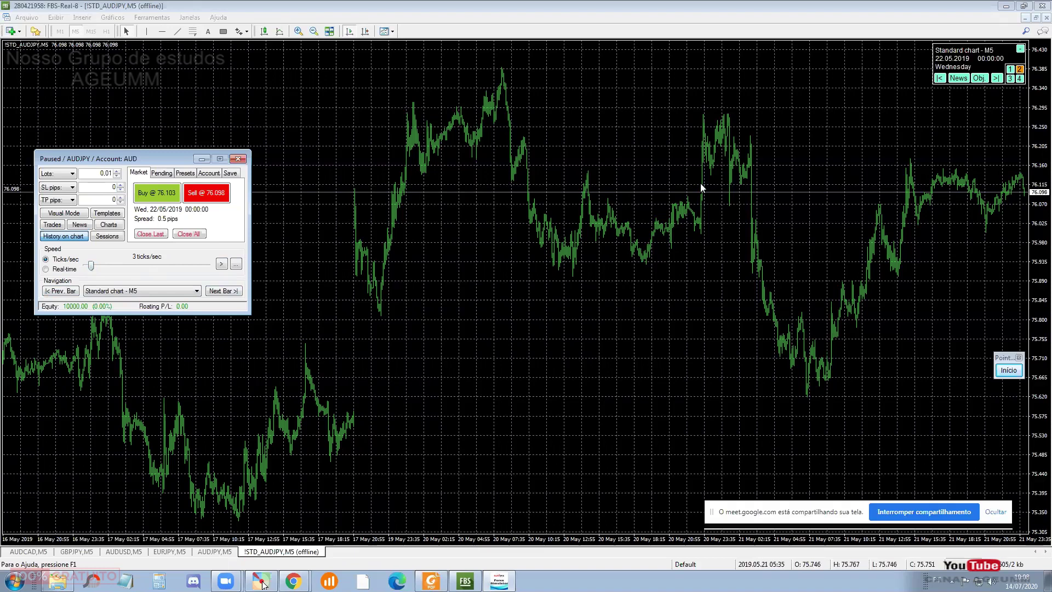
{"action": "left_click", "coordinate": [392, 32]}
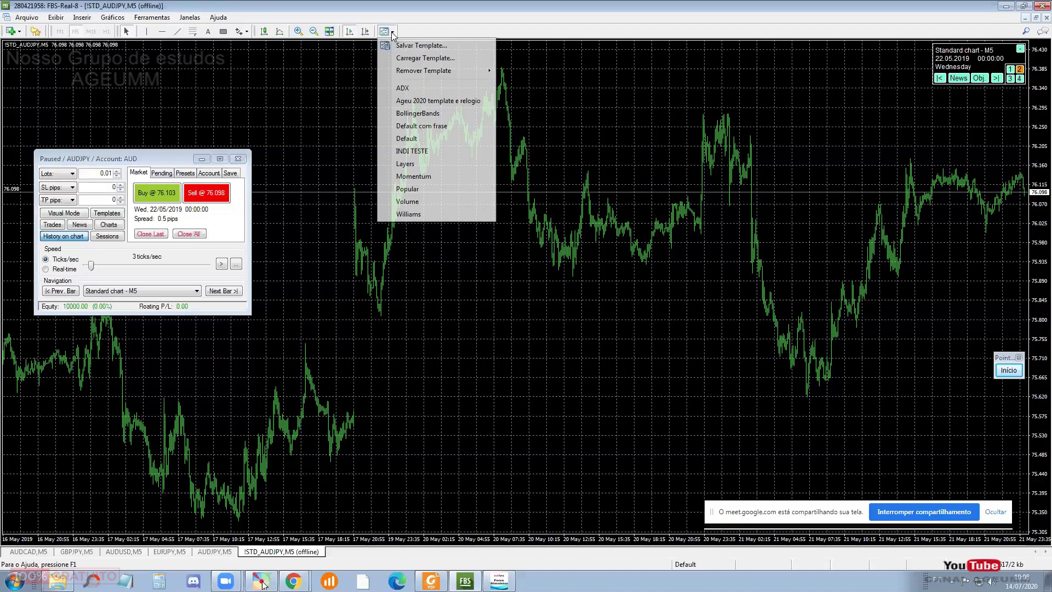
{"action": "left_click", "coordinate": [412, 142]}
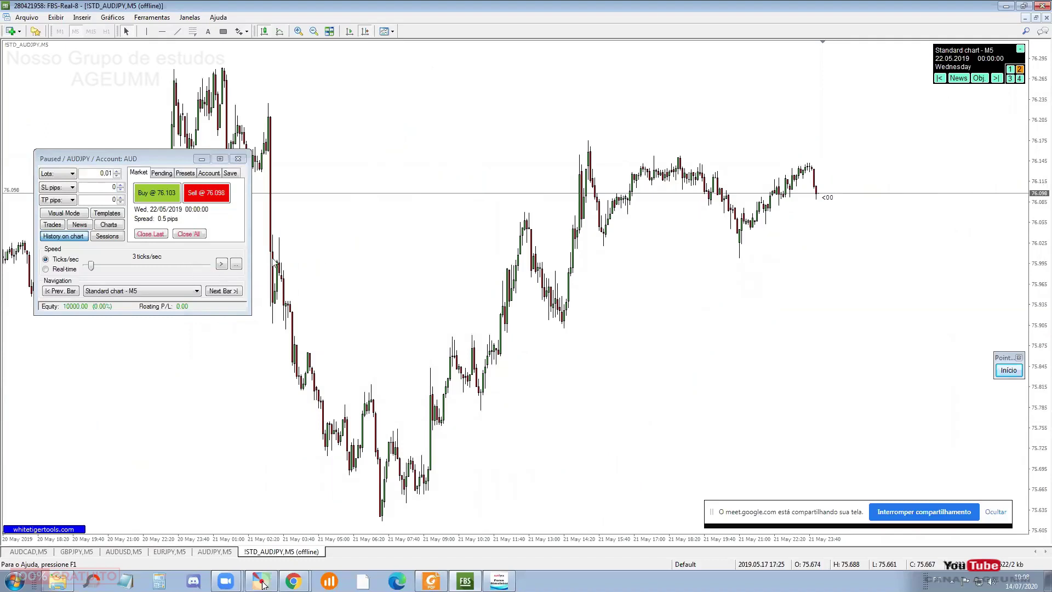
Step: Draw a rising trend line from the 21 May low along the later lows, and a horizontal line at 76.142
{"action": "left_click", "coordinate": [177, 31]}
{"action": "mouse_move", "coordinate": [385, 515]}
{"action": "left_mouse_down"}
{"action": "mouse_move", "coordinate": [838, 188]}
{"action": "mouse_move", "coordinate": [869, 154]}
{"action": "left_mouse_up"}
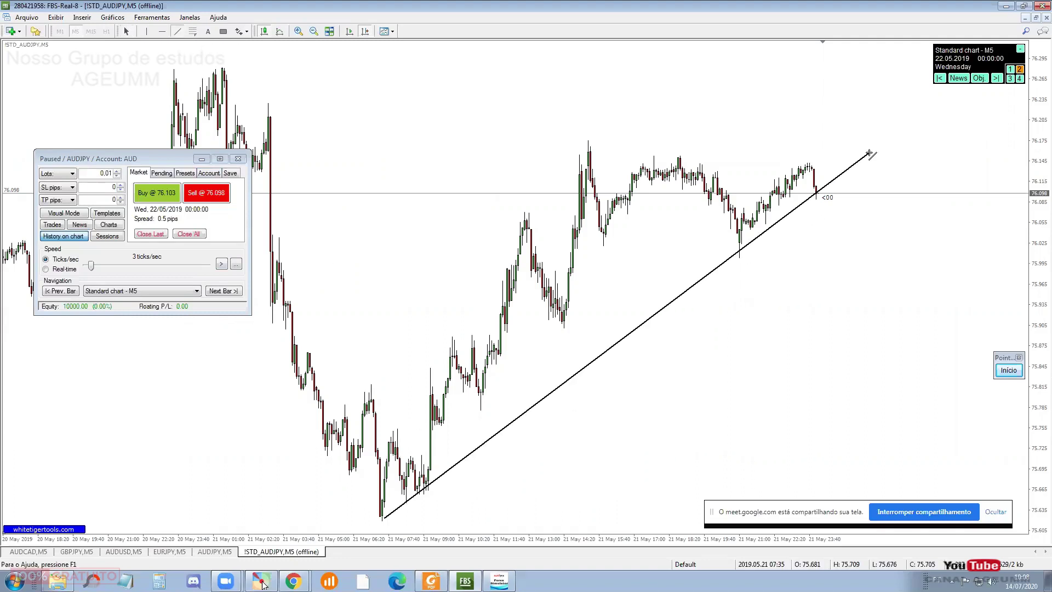
{"action": "left_click", "coordinate": [162, 32]}
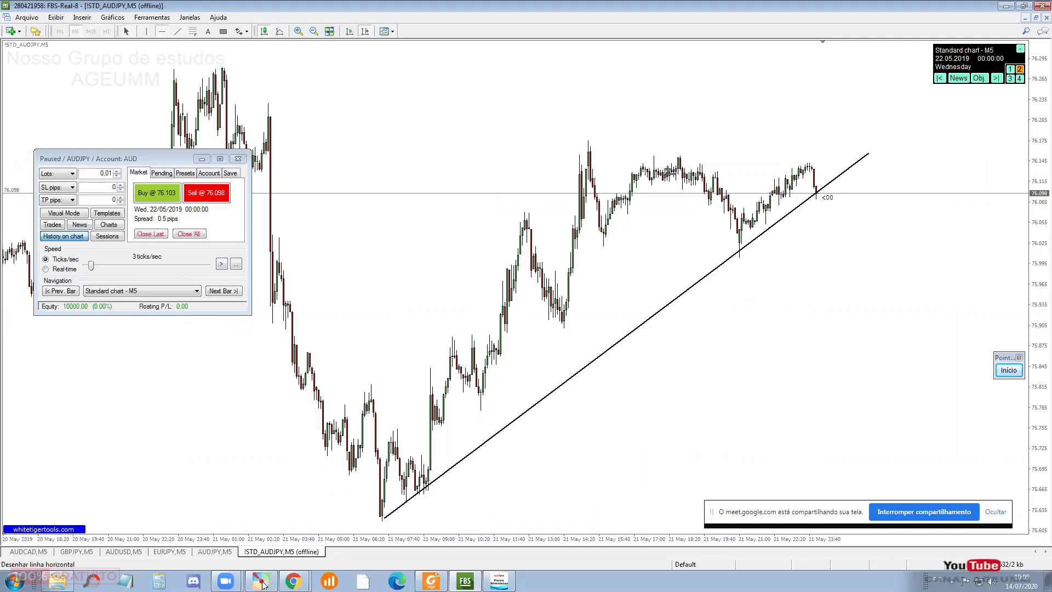
{"action": "left_click", "coordinate": [678, 162]}
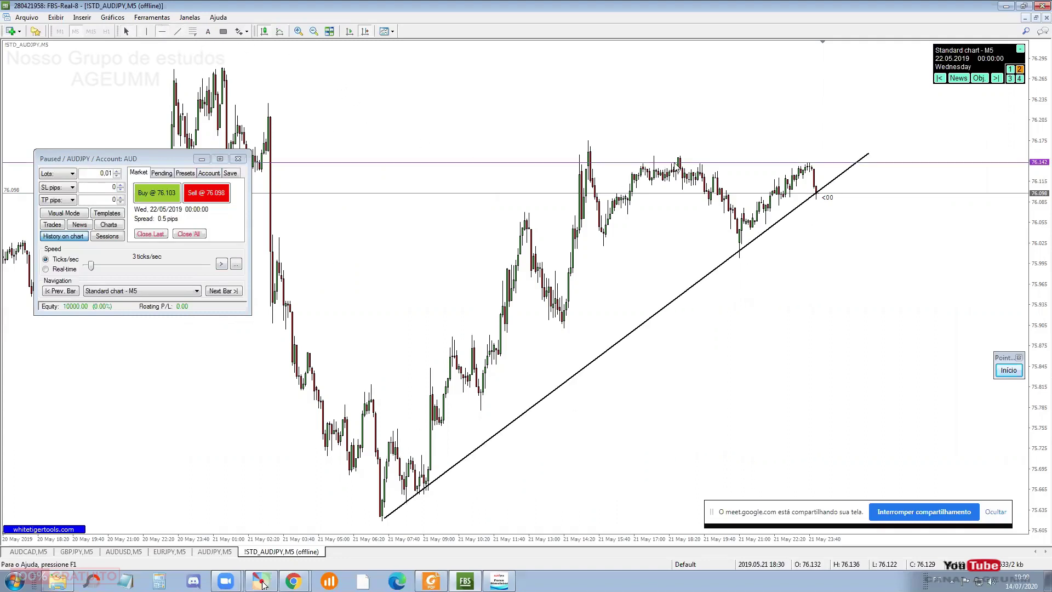
Step: Start playback of the paused AUDJPY simulation
{"action": "left_click", "coordinate": [221, 266]}
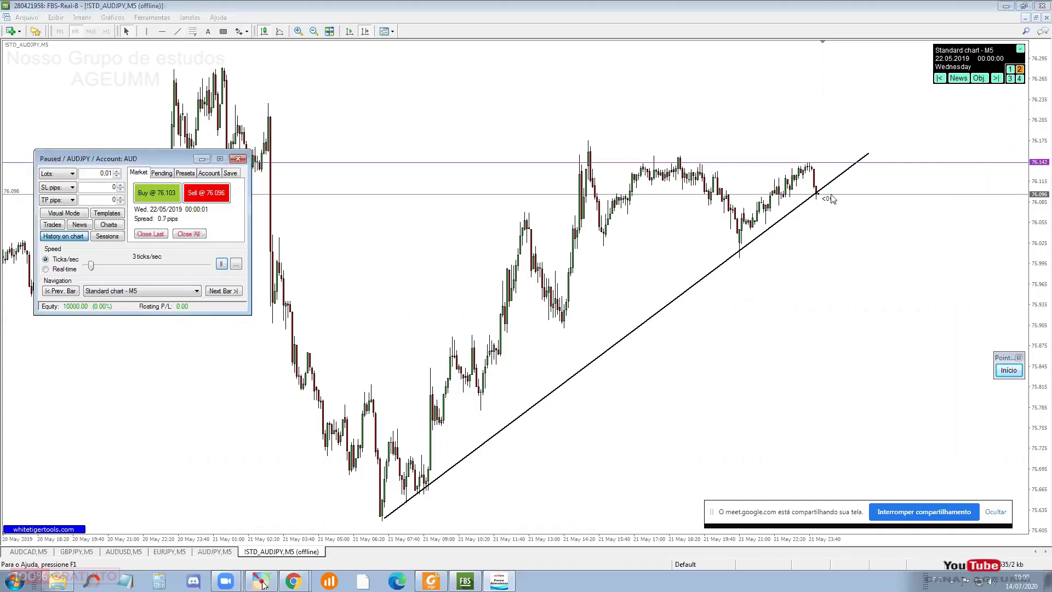